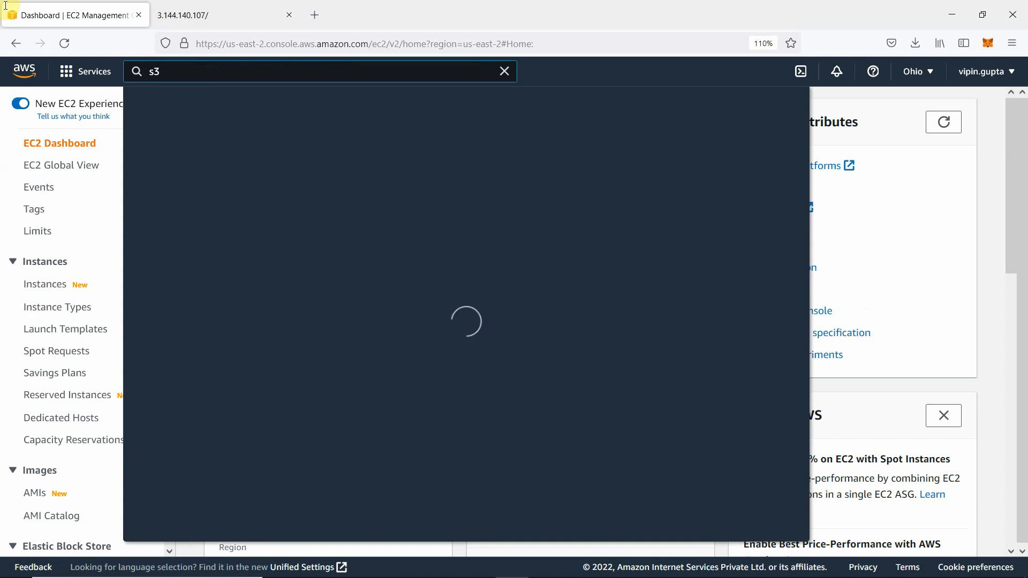
Open the S3 service from the search results and start creating a bucket.
mouse_move(384, 170)
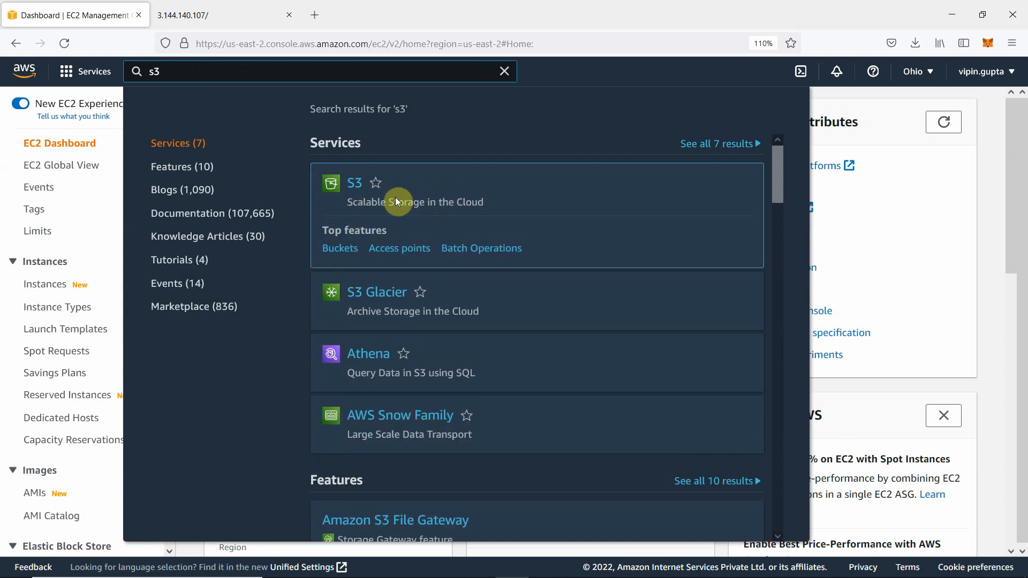
left_click(353, 191)
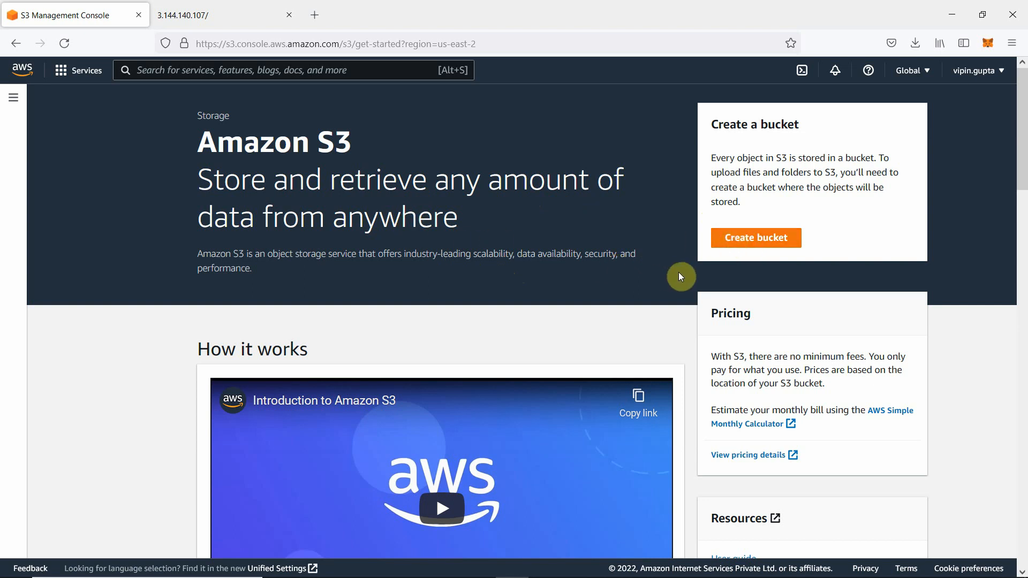
left_click(752, 243)
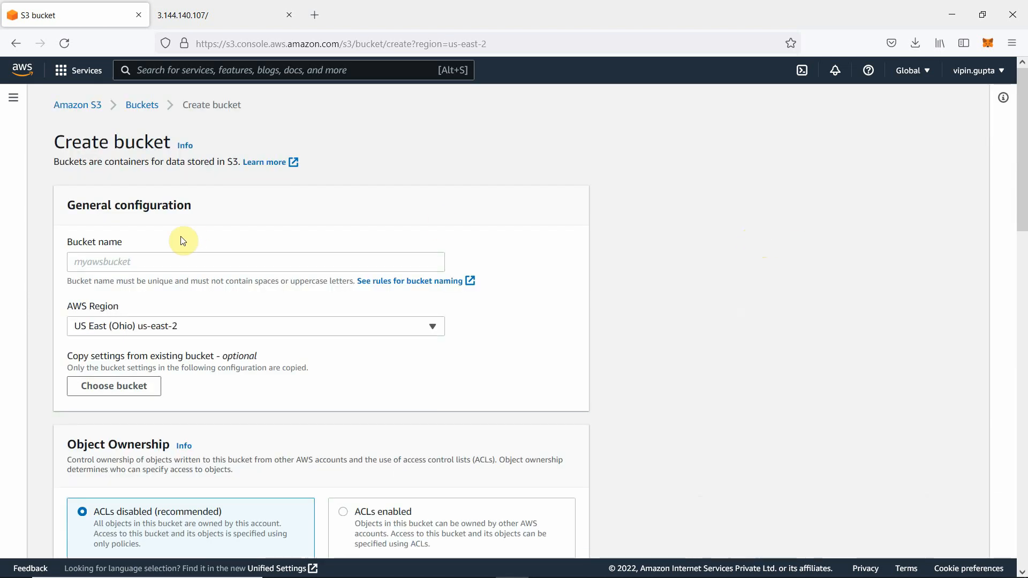
Name the bucket testwebsite and check the available AWS Regions, keeping US East (Ohio) us-east-2.
left_click(174, 258)
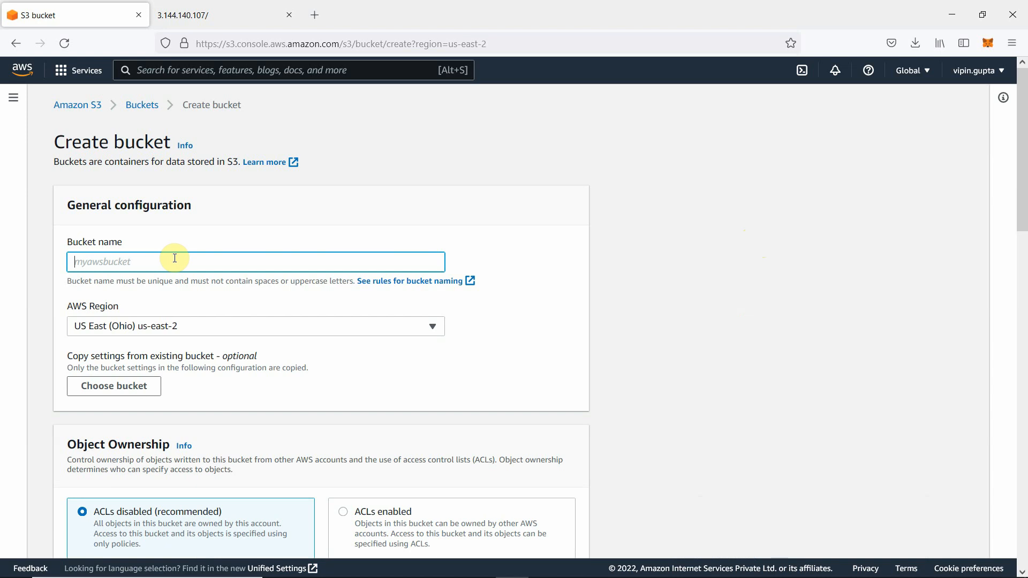
type("test")
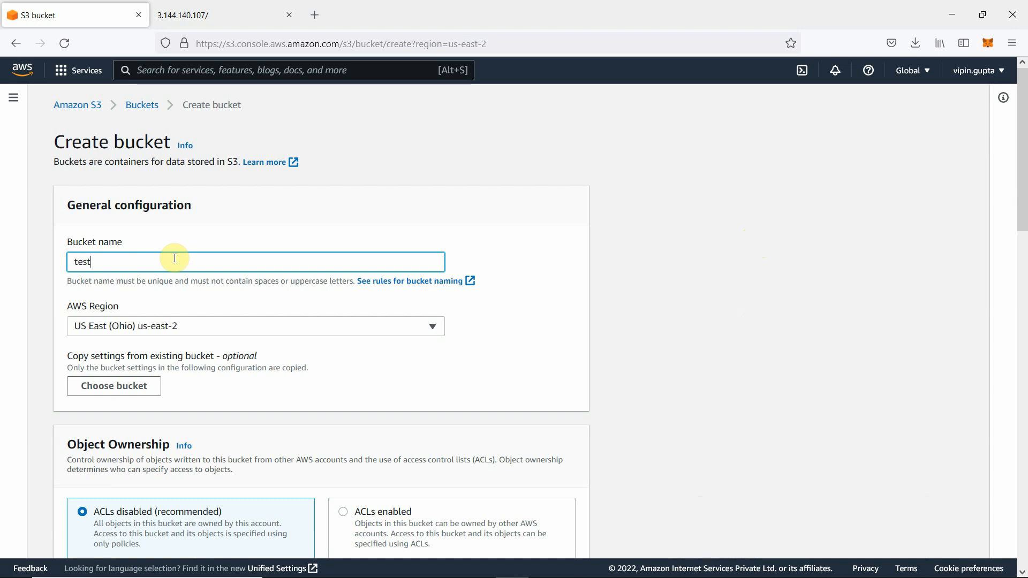
type("website")
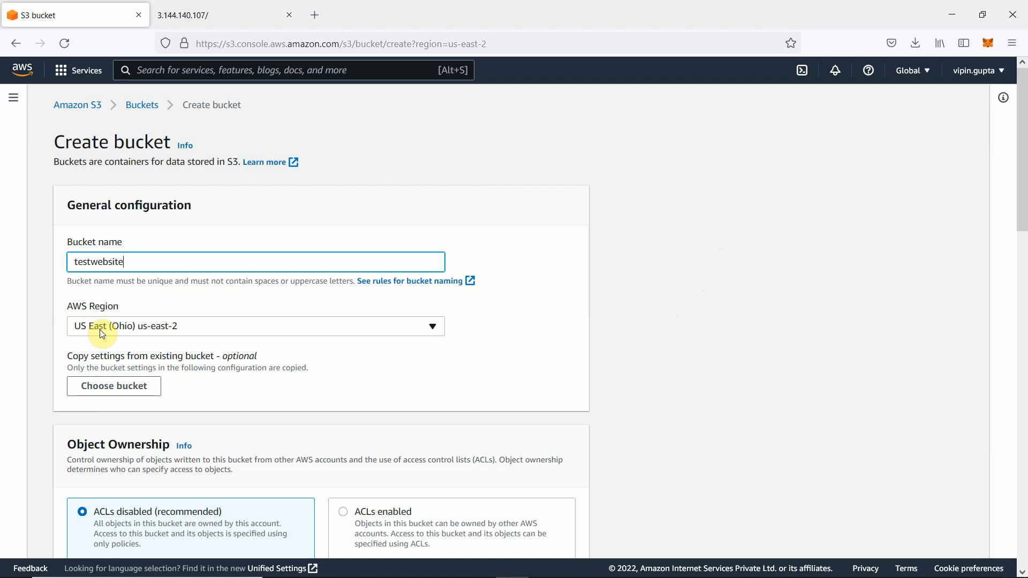
left_click(134, 331)
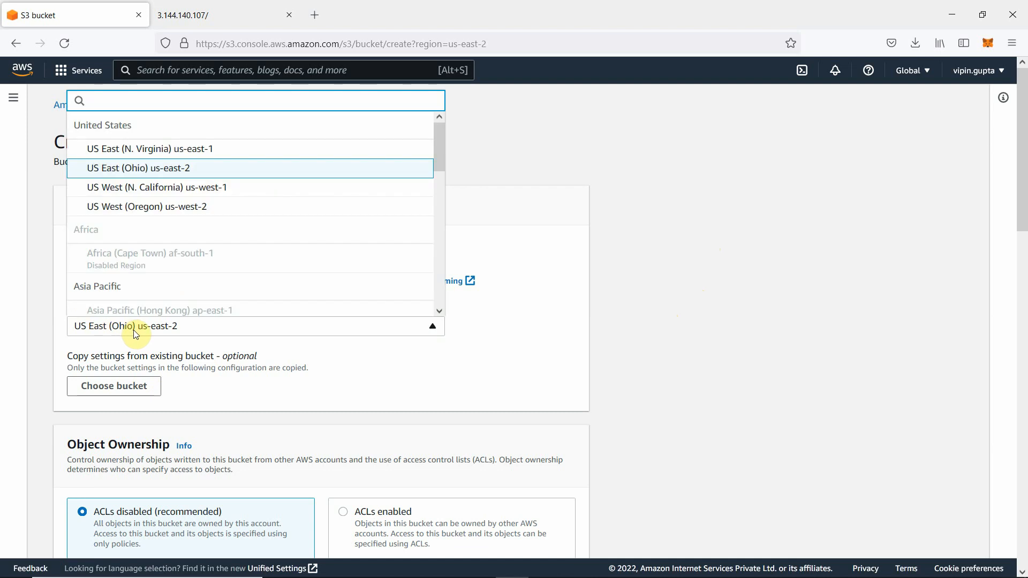
left_click(134, 330)
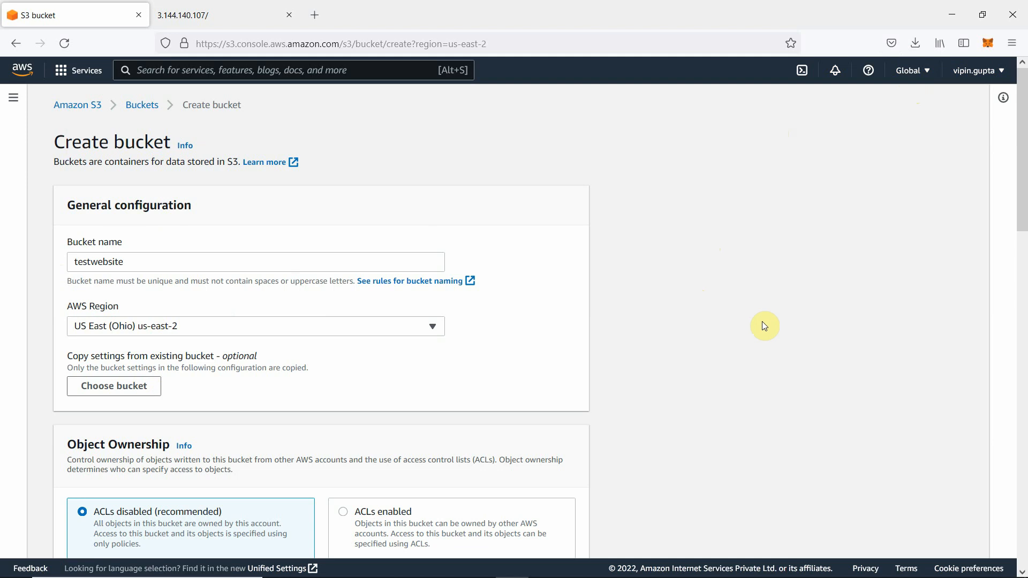
Review the ownership, public access, versioning, tags, encryption and Object Lock settings, and try to create the bucket with the defaults.
scroll(762, 322, "down", 4)
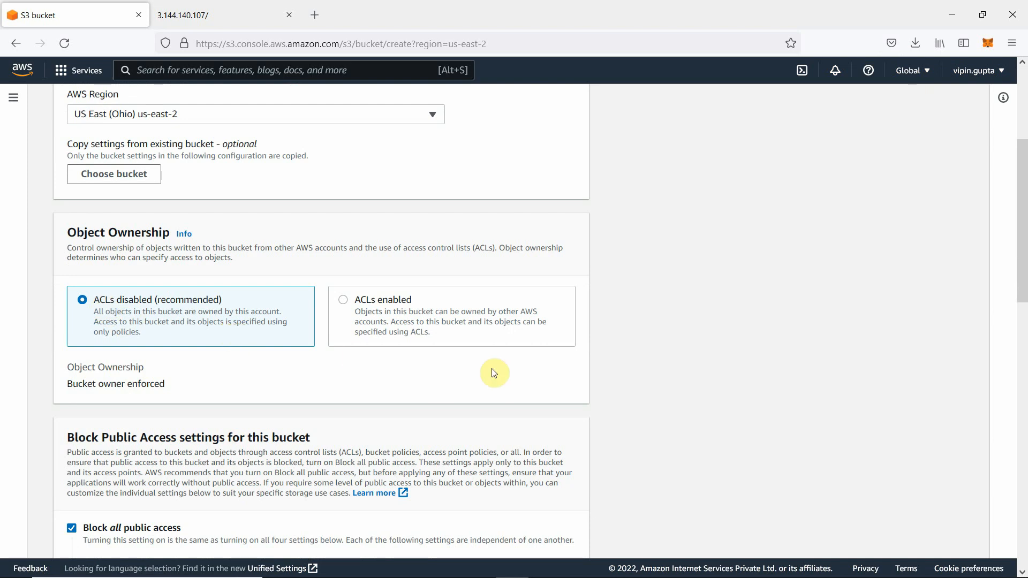
scroll(223, 373, "down", 5)
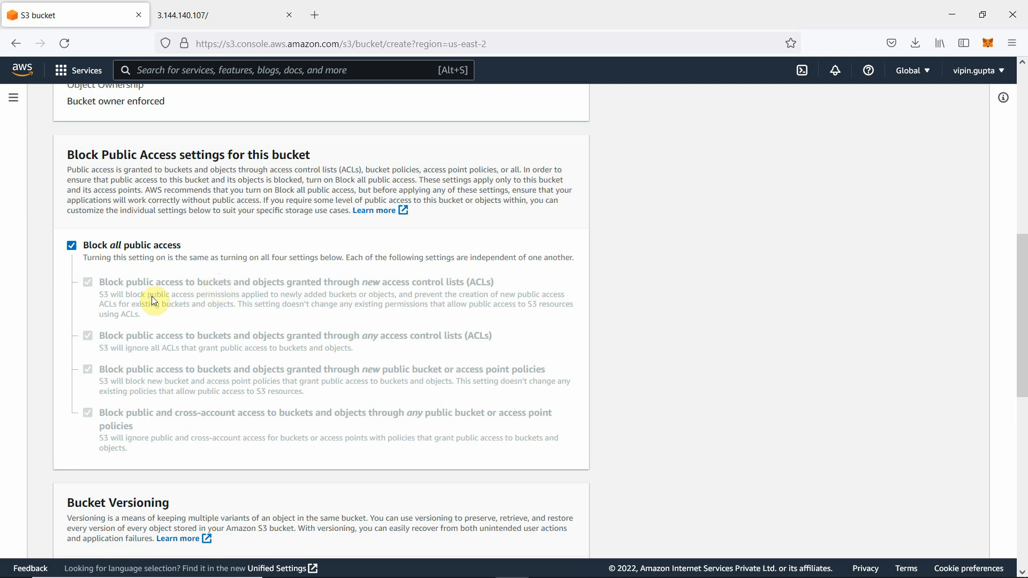
scroll(615, 348, "down", 1)
scroll(617, 348, "down", 3)
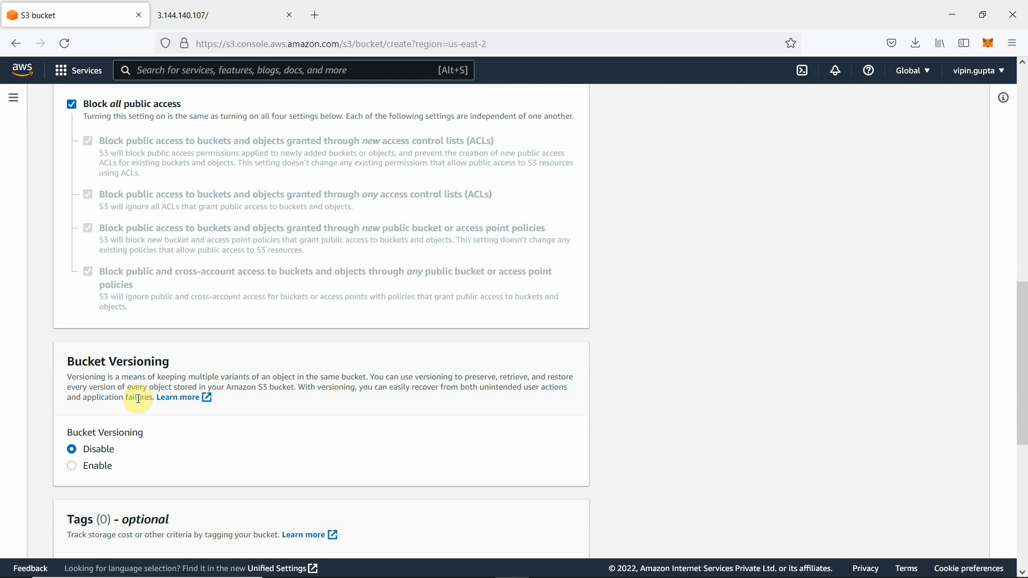
scroll(616, 418, "down", 5)
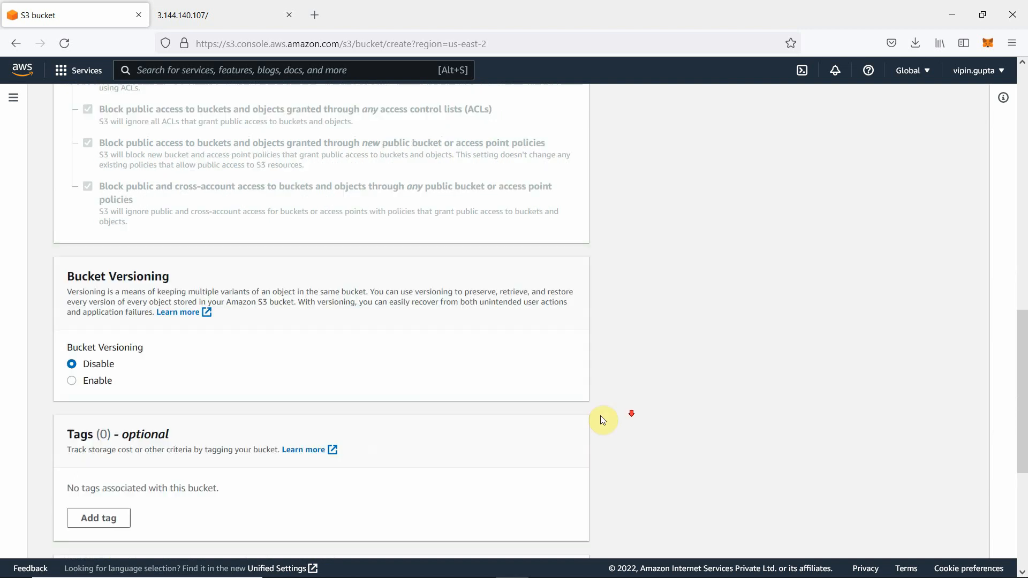
scroll(635, 416, "down", 2)
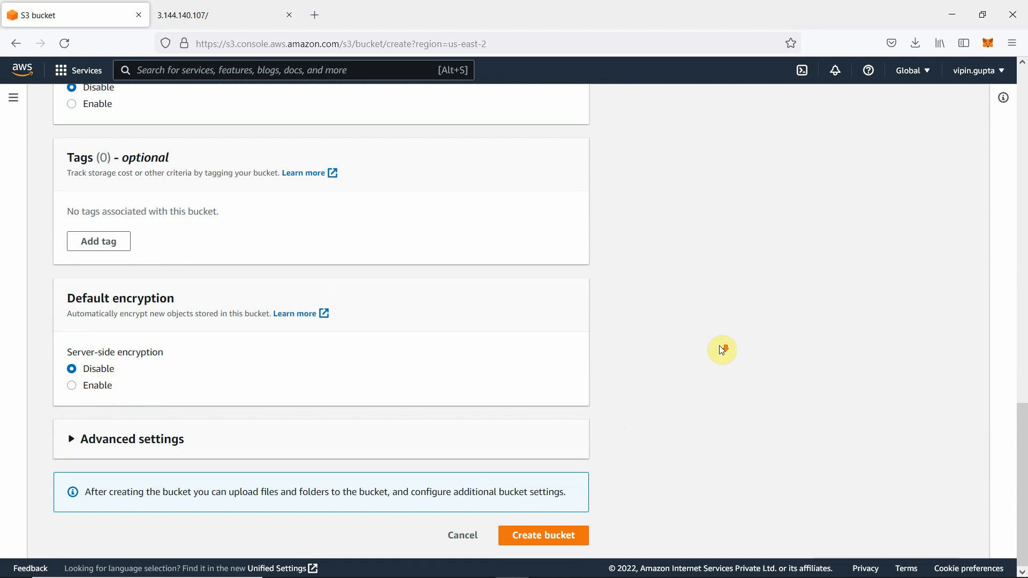
left_click(78, 440)
scroll(730, 438, "down", 3)
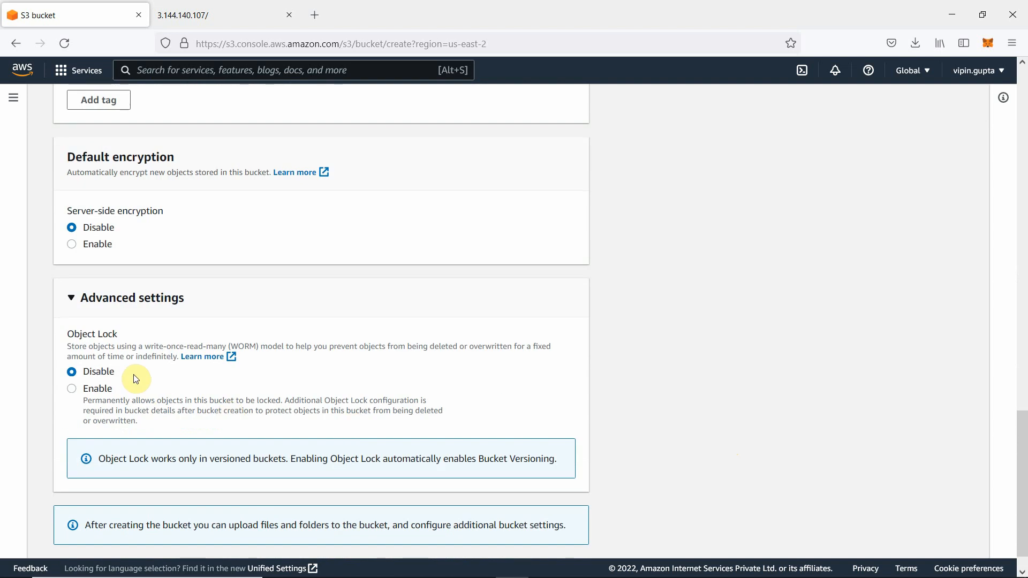
scroll(653, 400, "down", 1)
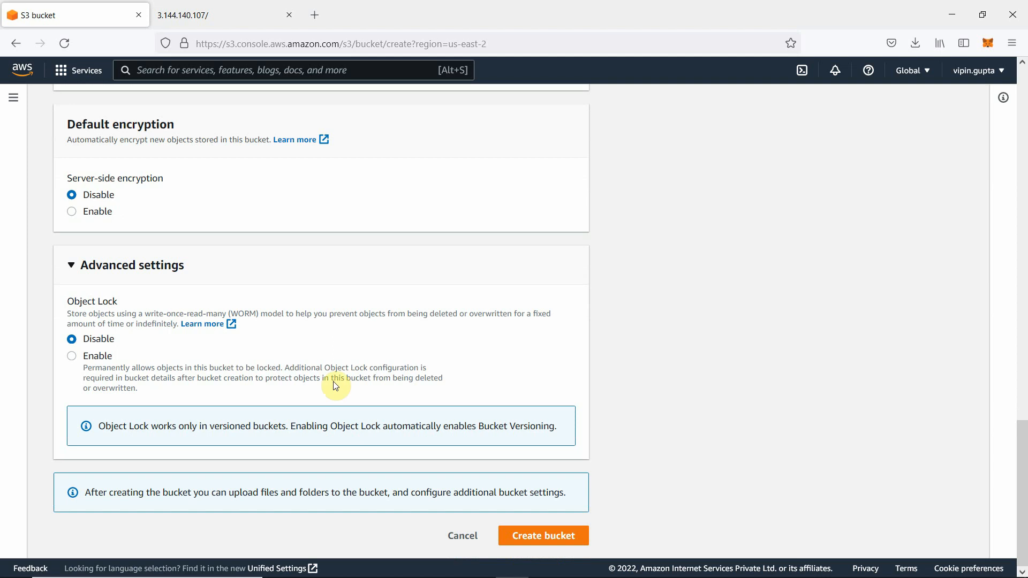
left_click(537, 539)
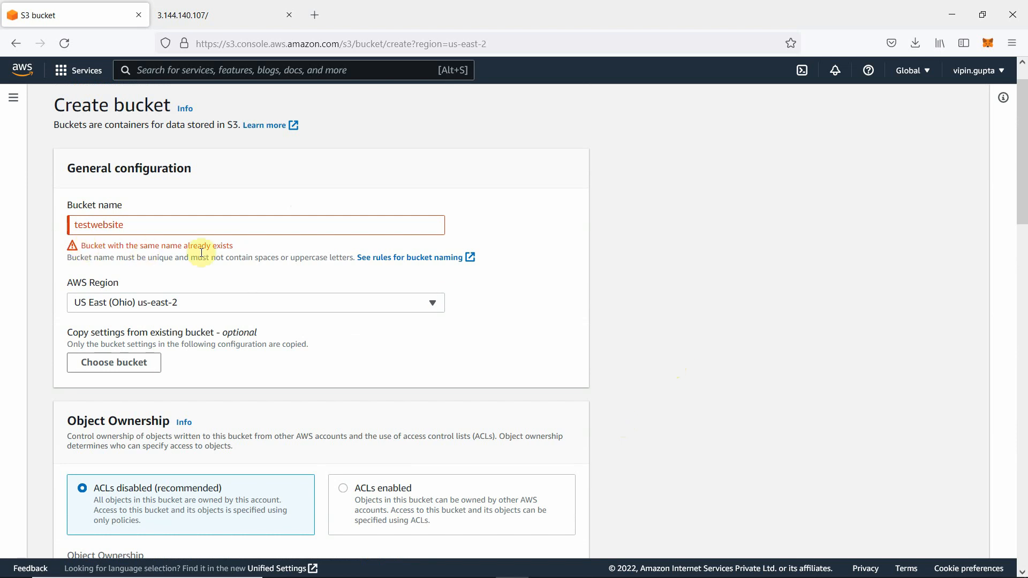
Rename the bucket to unettestwebsite and create it with all default settings.
left_click(81, 224)
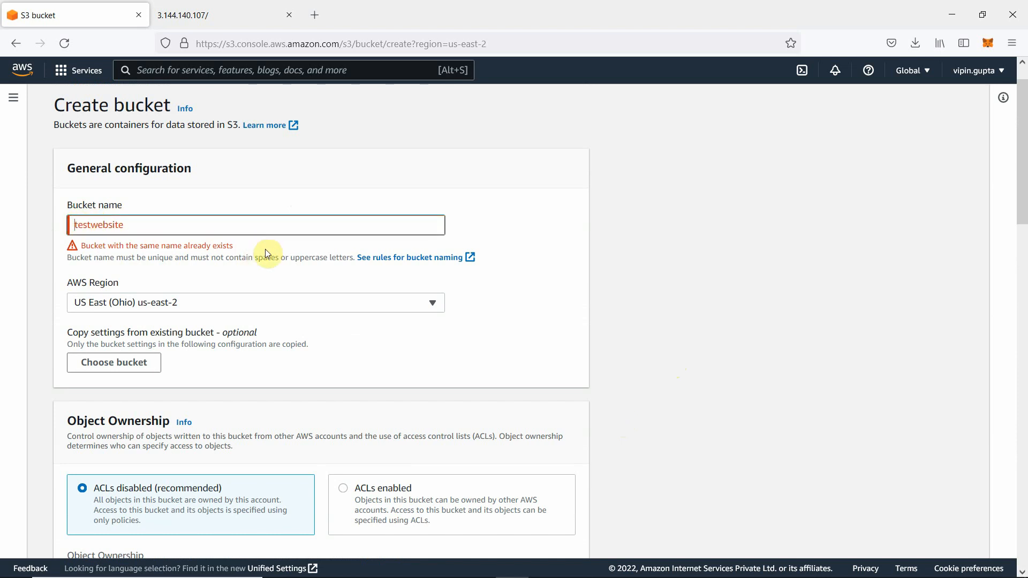
type("i")
key("BackSpace")
type("unet")
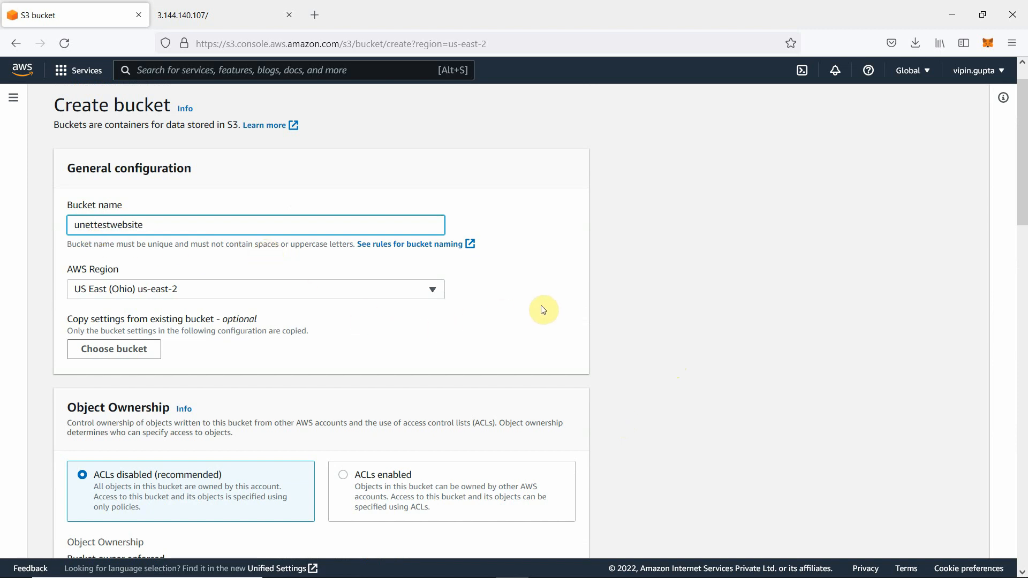
scroll(712, 308, "down", 6)
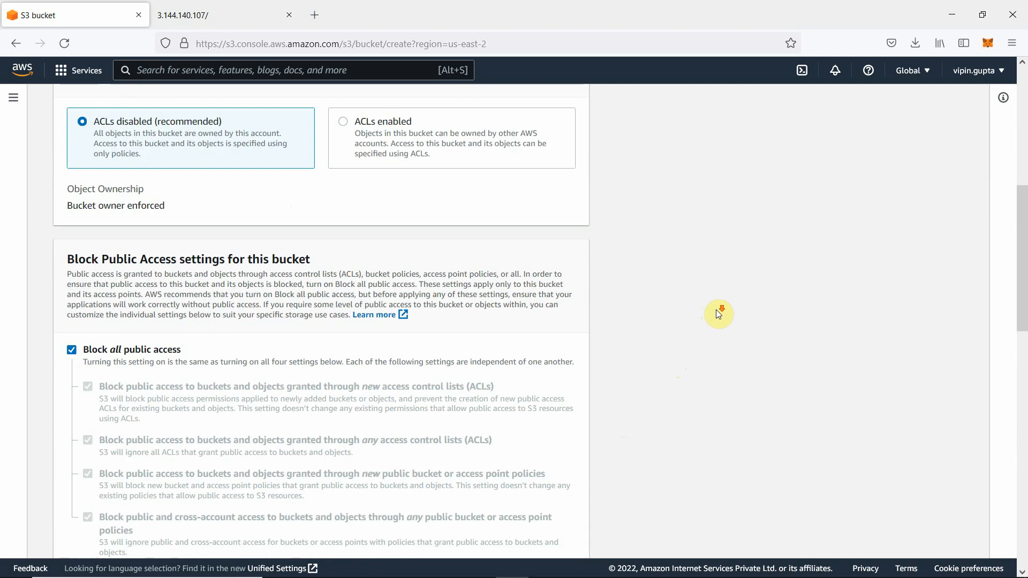
scroll(718, 313, "down", 14)
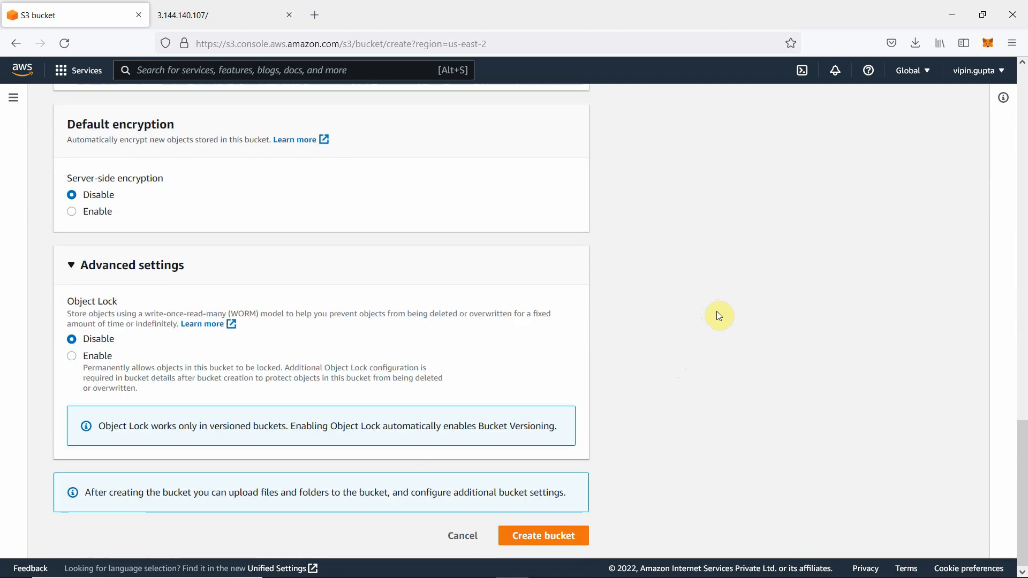
left_click(546, 535)
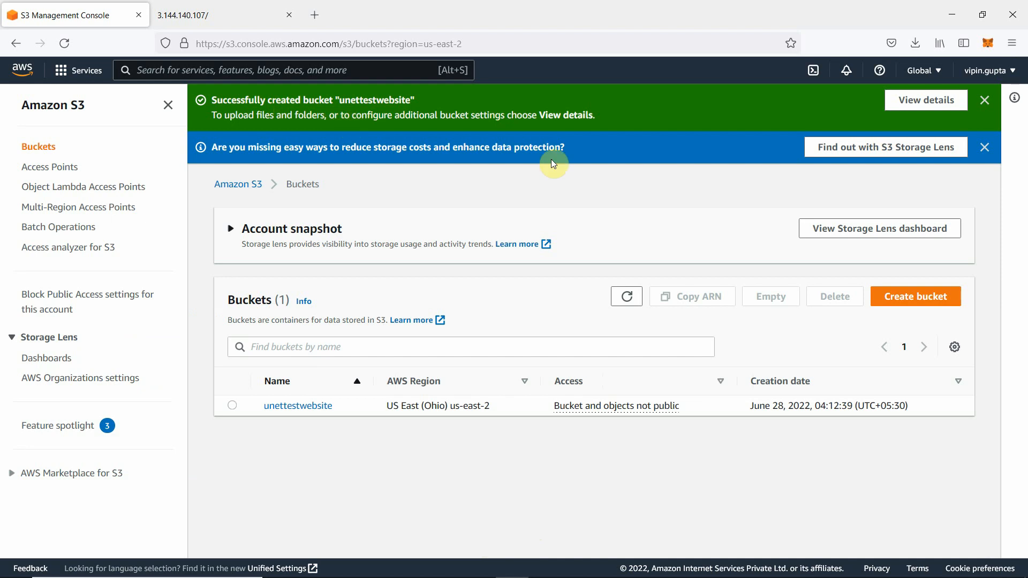
Open the unettestwebsite bucket and start an upload to it.
key("ctrl+plus")
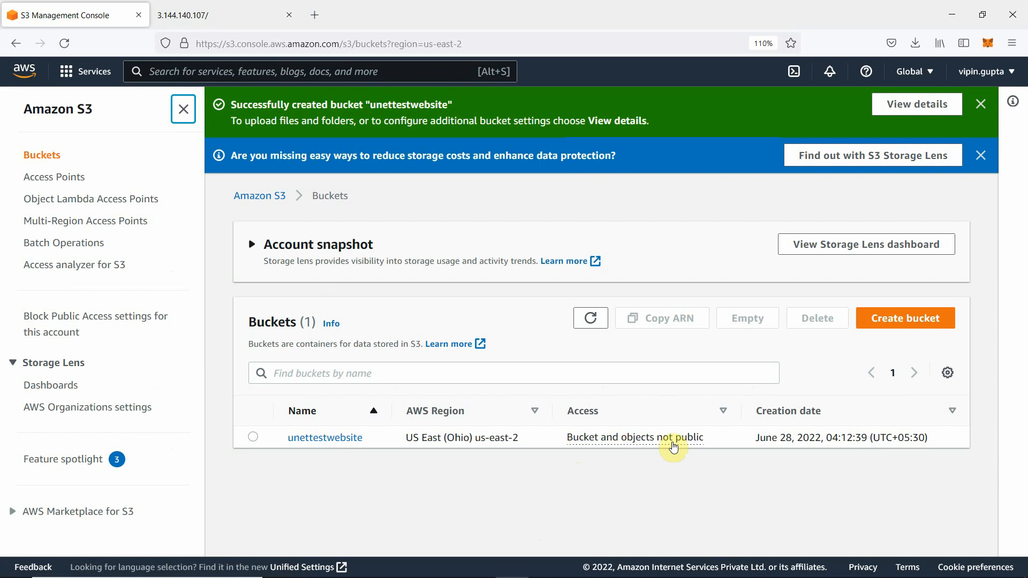
left_click(252, 437)
left_click(339, 447)
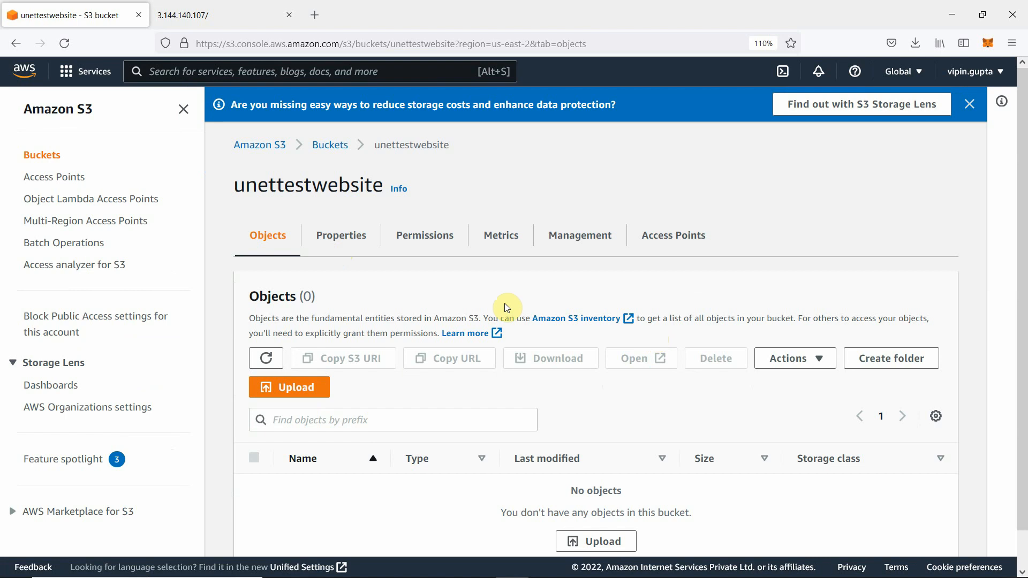
left_click(295, 389)
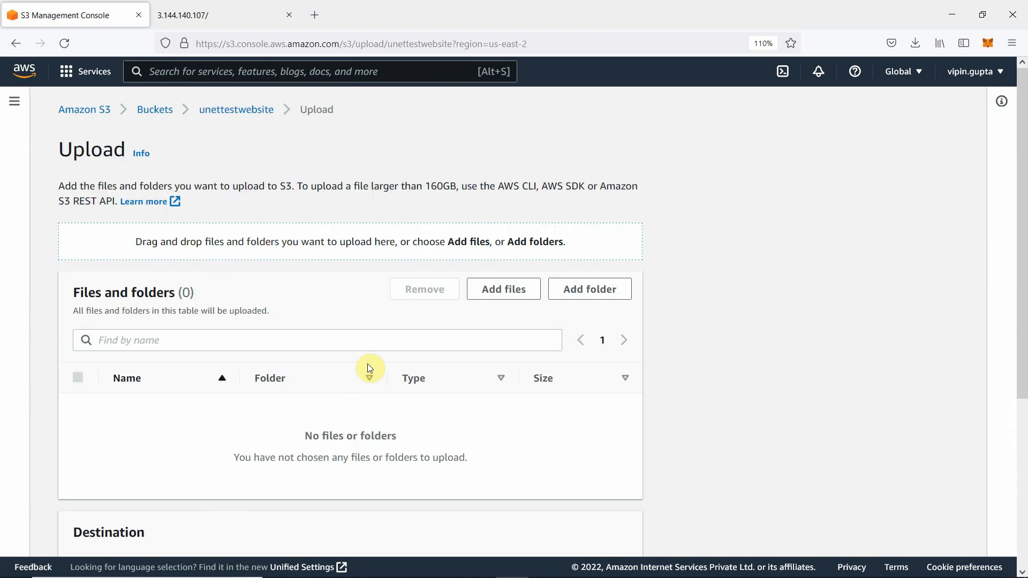
Add the file photo1 from the hdata folder on the Desktop to the upload list.
scroll(733, 323, "down", 3)
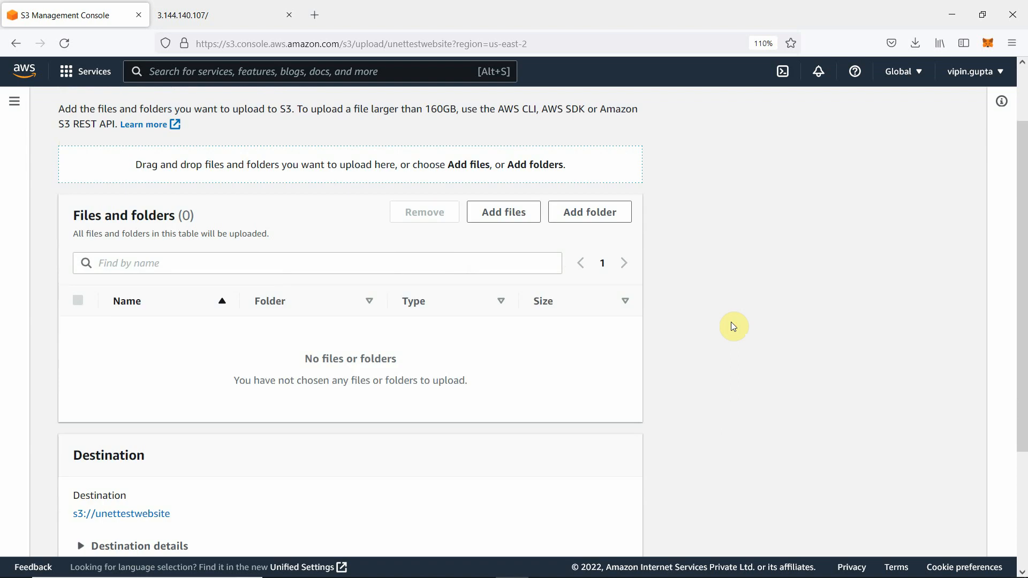
scroll(733, 327, "up", 2)
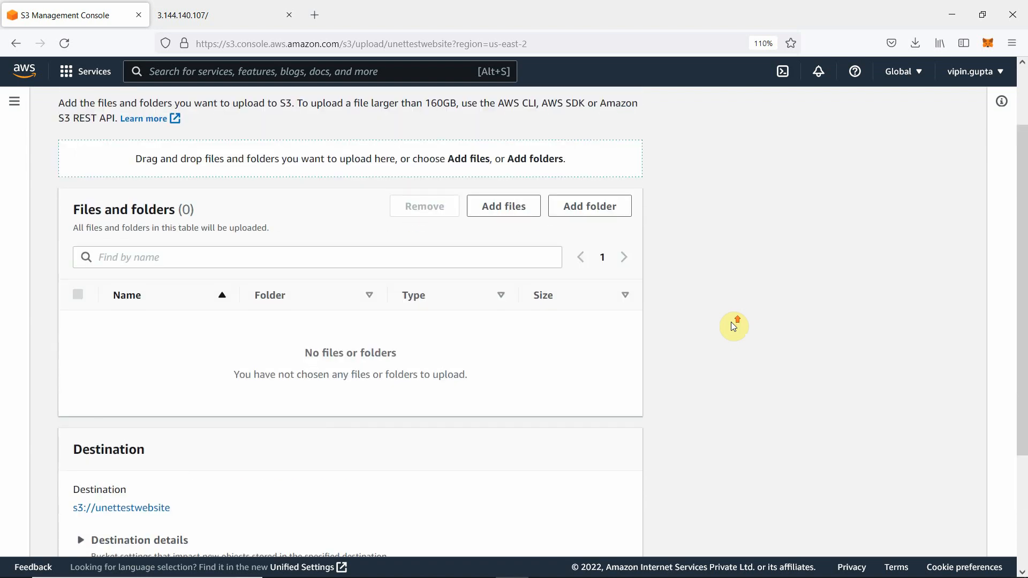
scroll(734, 327, "down", 4)
scroll(733, 326, "up", 2)
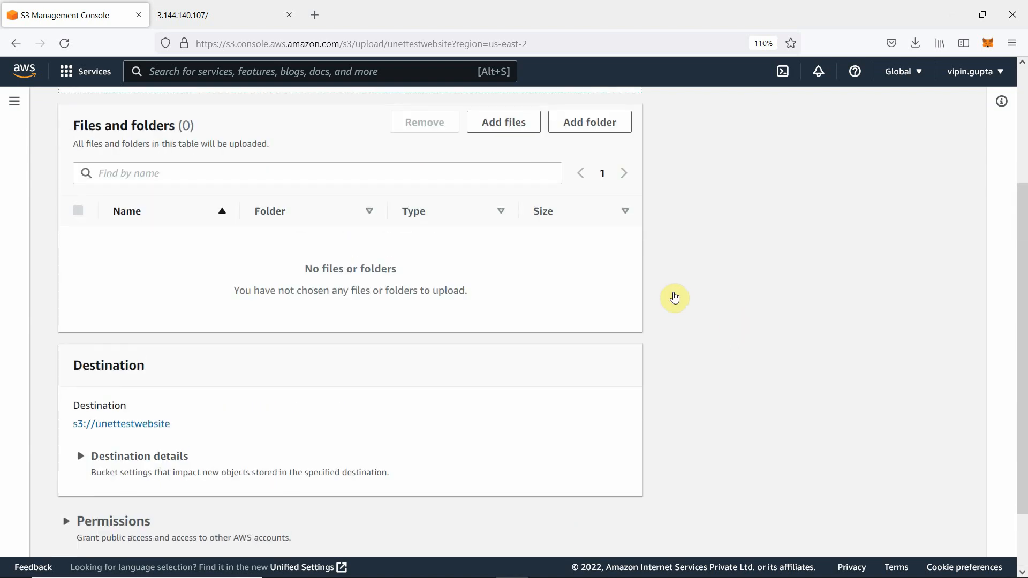
left_click(503, 127)
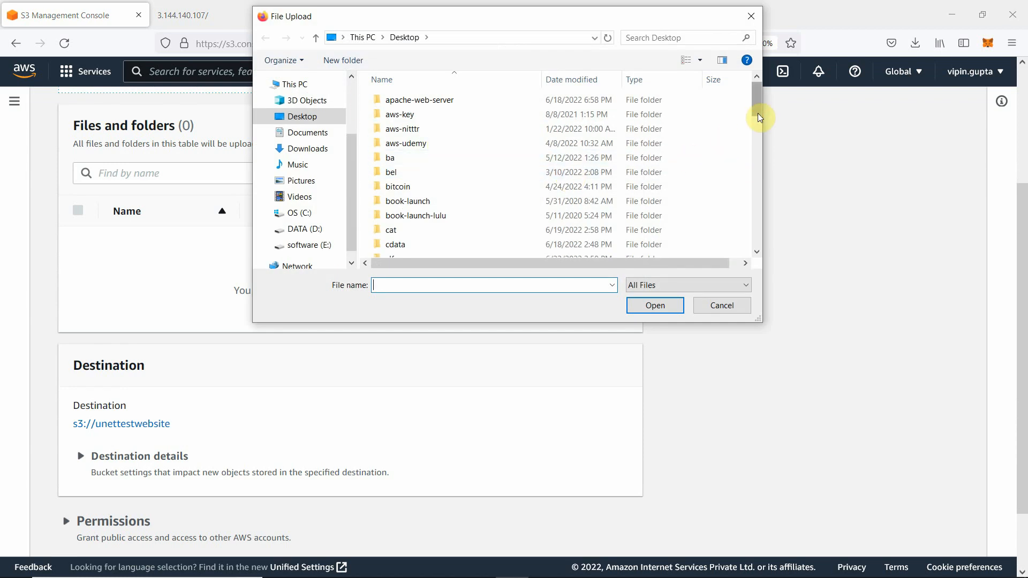
left_click_drag(757, 114, 737, 174)
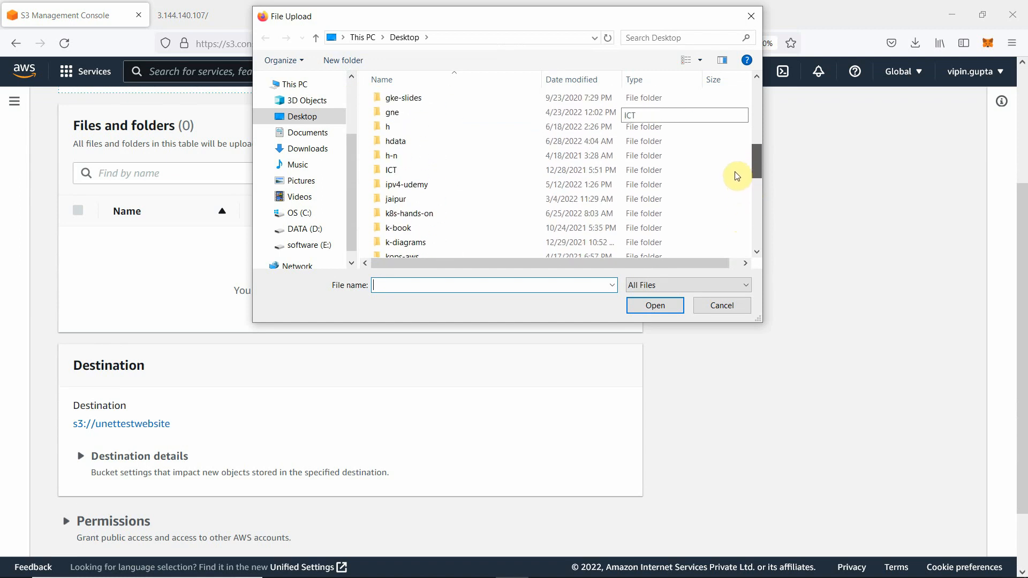
left_click(393, 142)
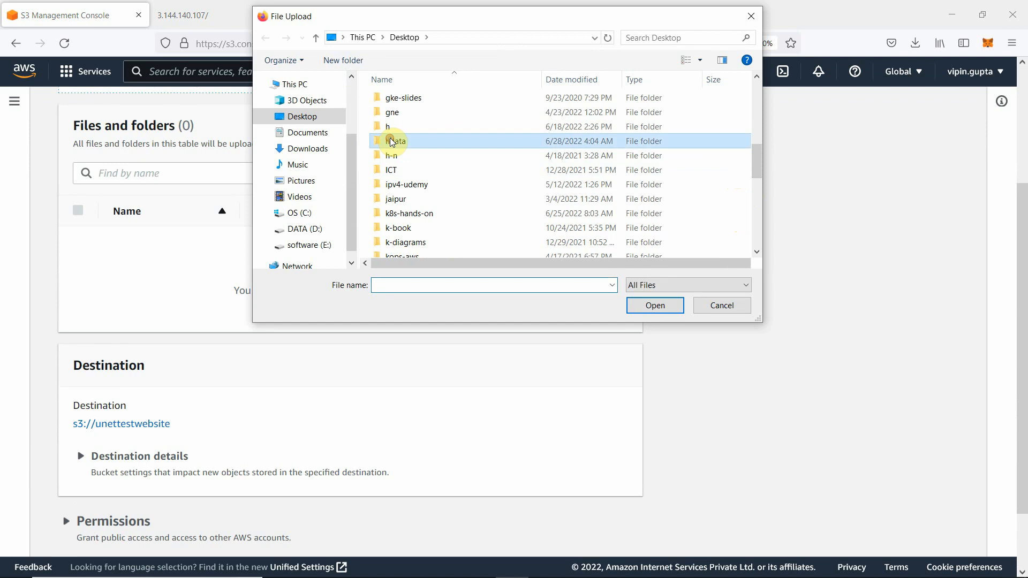
double_click(391, 141)
left_click(408, 203)
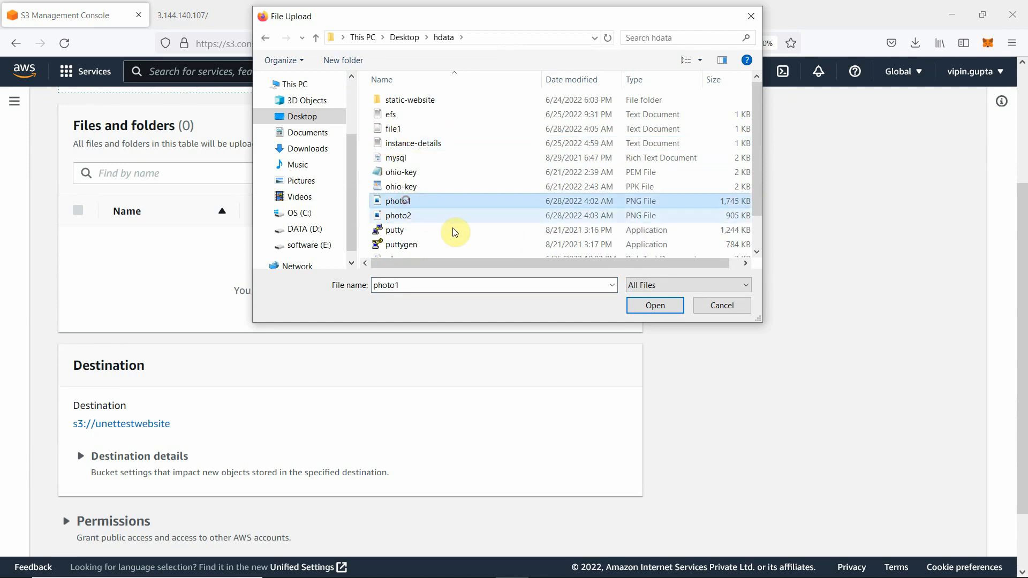
left_click(655, 307)
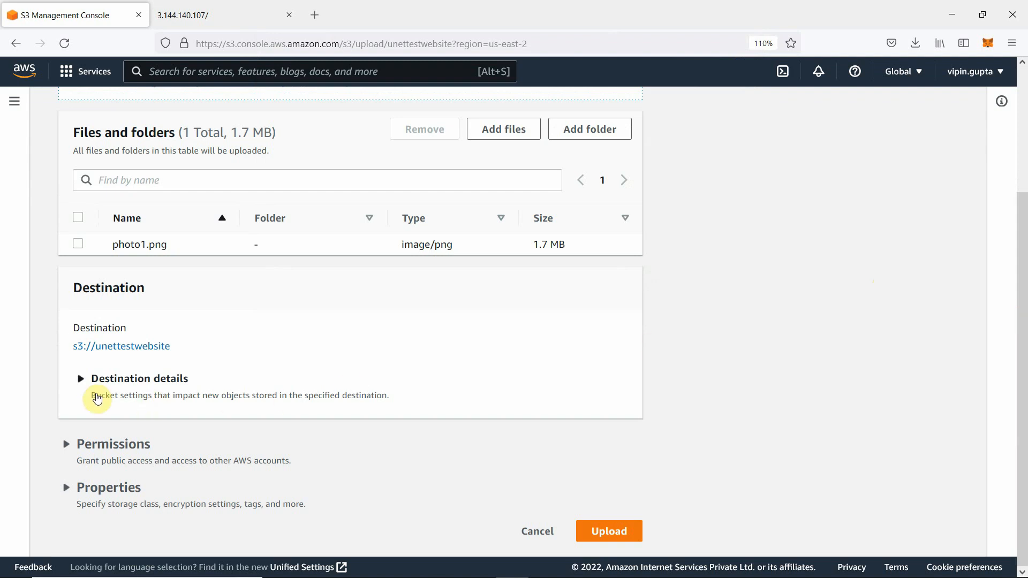
Examine the destination details and the permissions section of the upload.
left_click(82, 382)
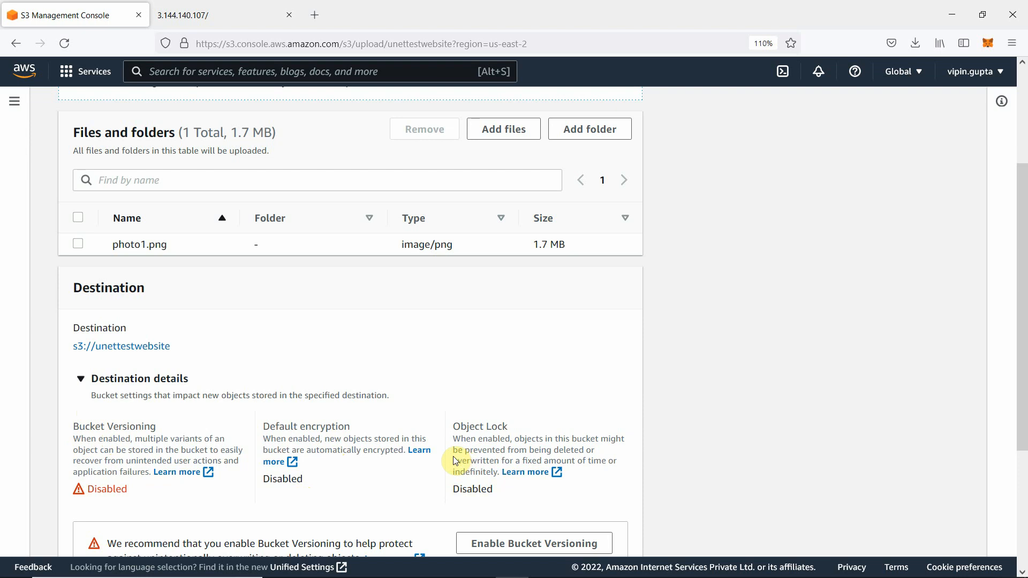
left_click(82, 379)
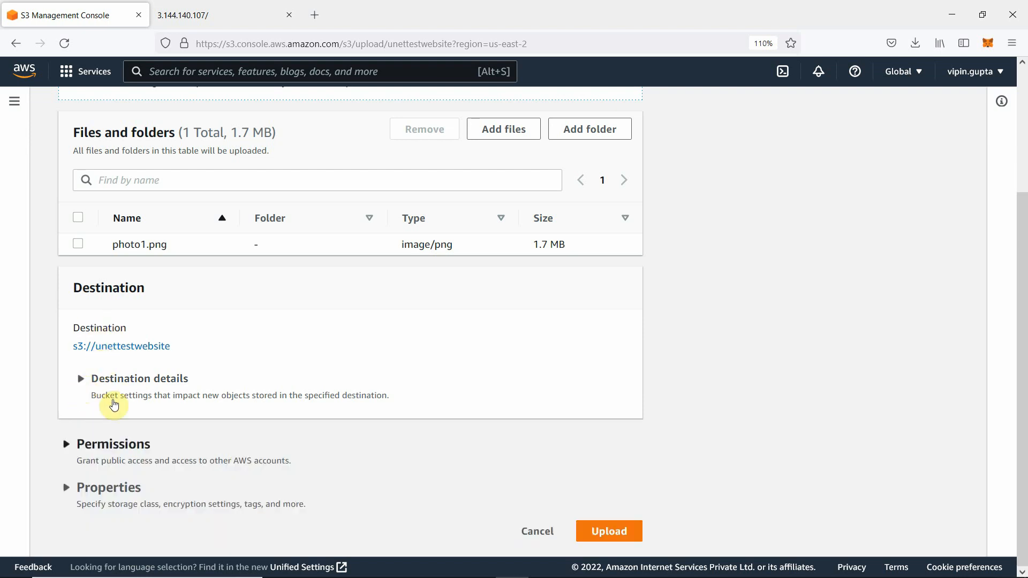
left_click(64, 447)
scroll(803, 419, "down", 2)
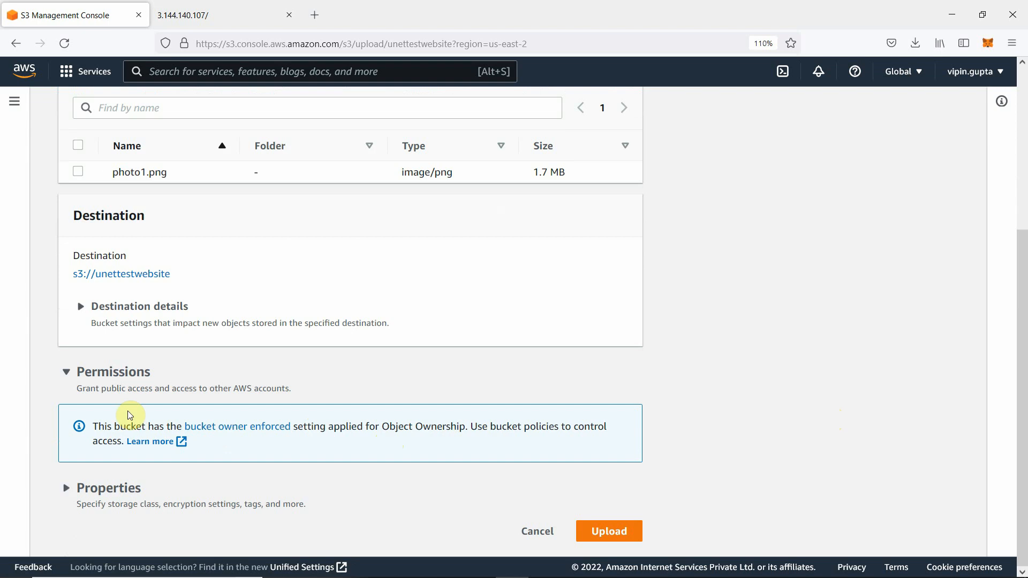
Collapse the upload's permissions section, expand its properties, and examine the storage classes and what each is designed for.
left_click(68, 374)
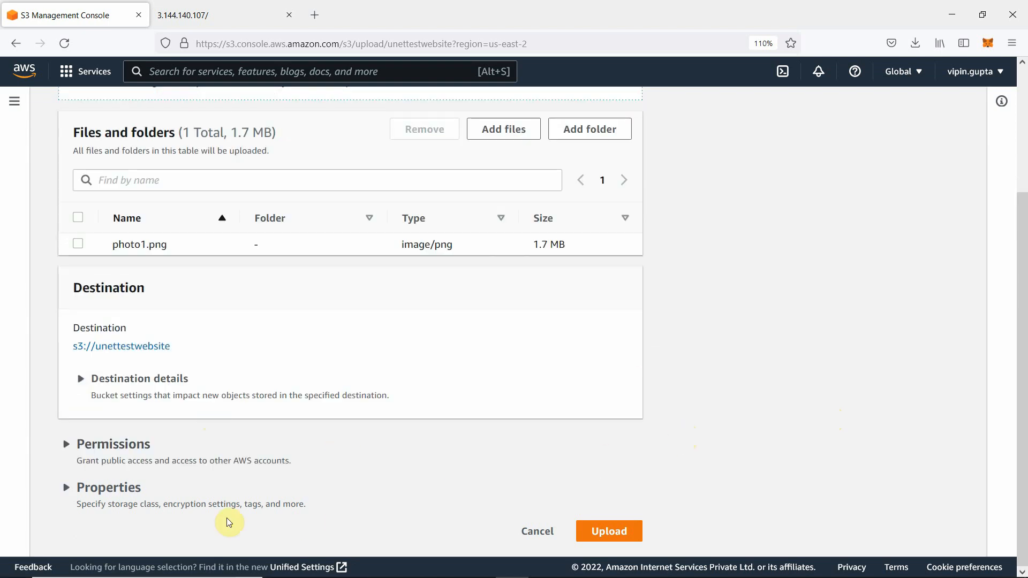
left_click(66, 487)
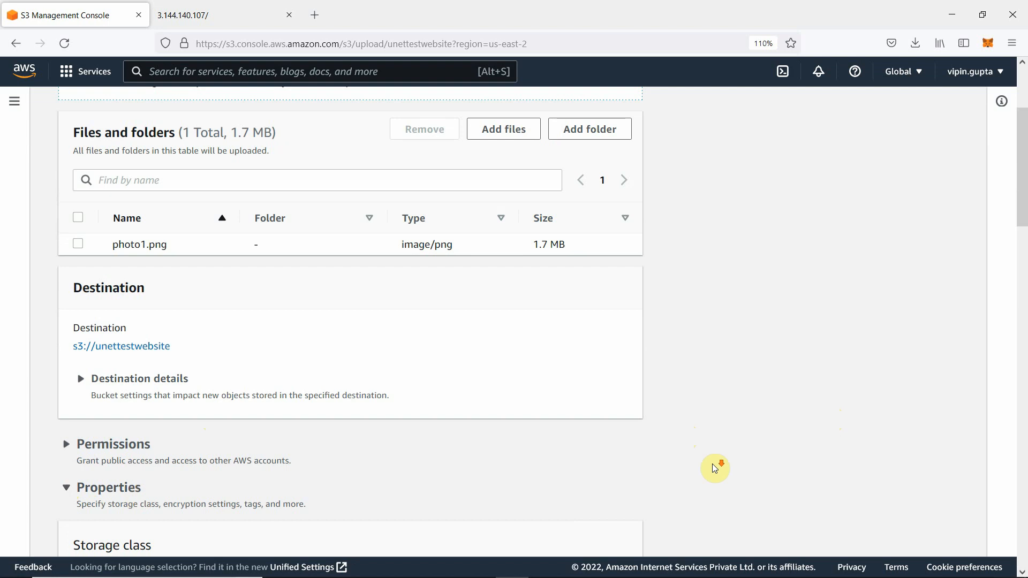
scroll(717, 464, "down", 5)
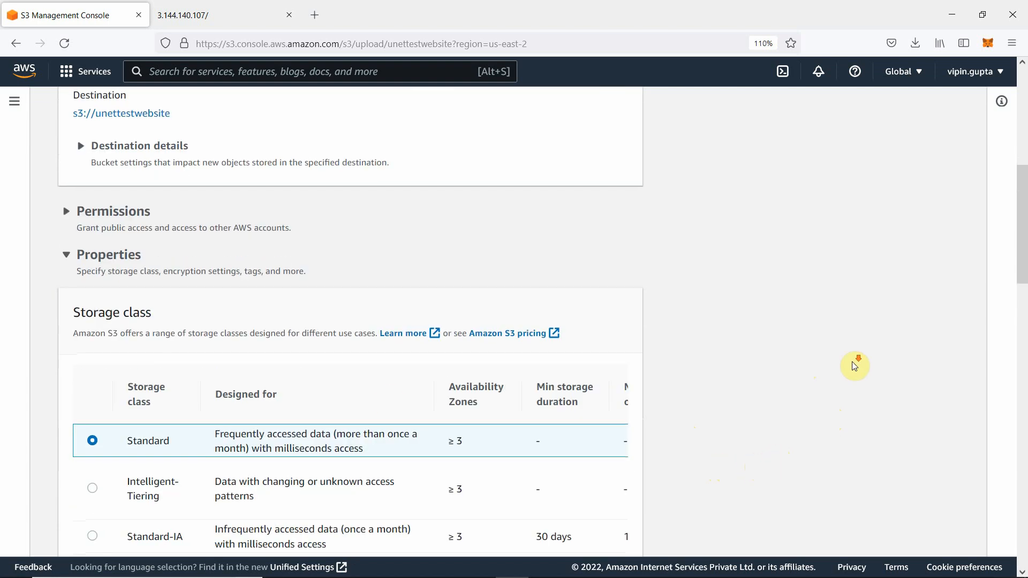
scroll(853, 363, "down", 2)
scroll(855, 367, "down", 4)
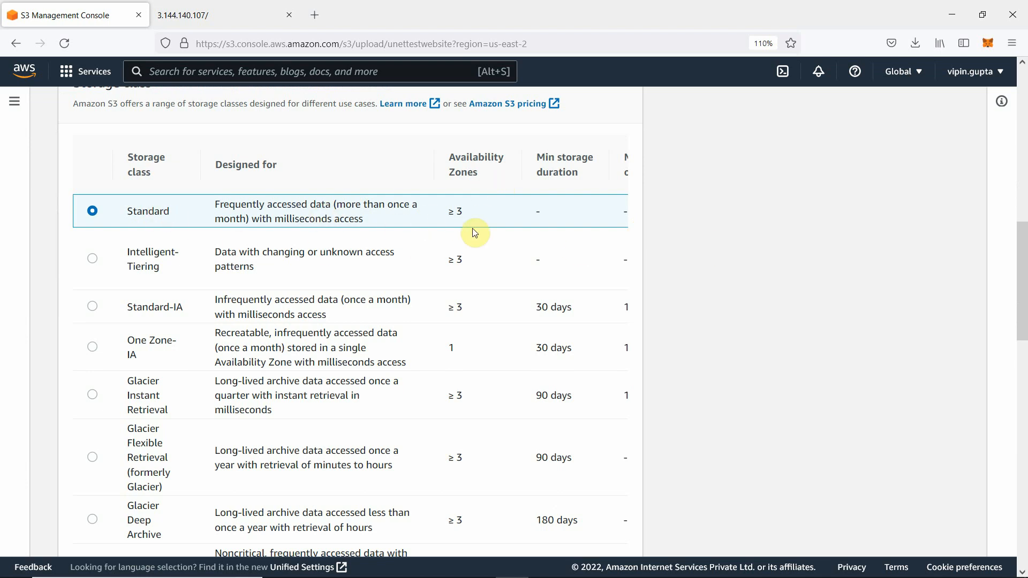
scroll(500, 257, "down", 3)
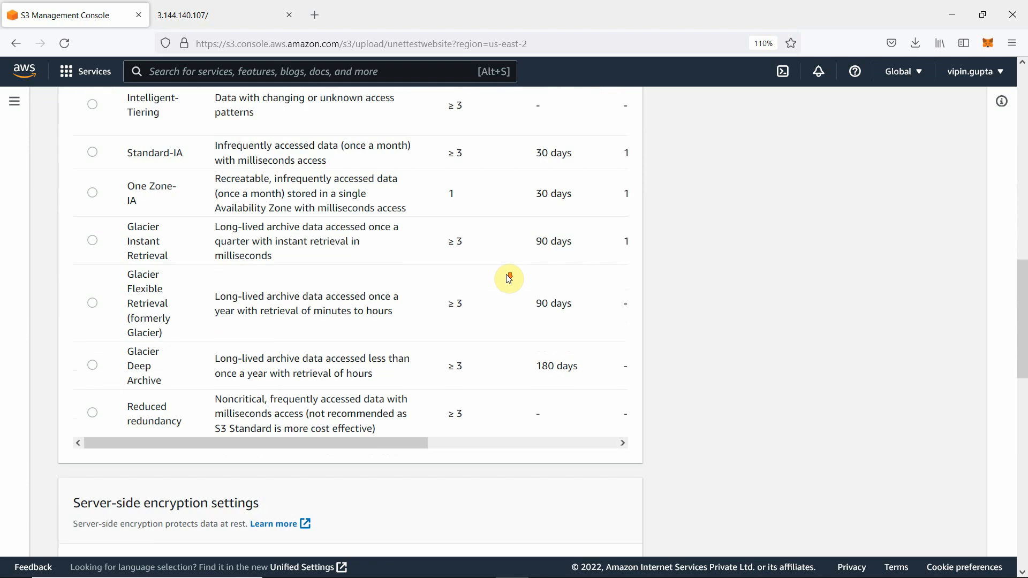
scroll(607, 239, "up", 2)
scroll(645, 235, "up", 2)
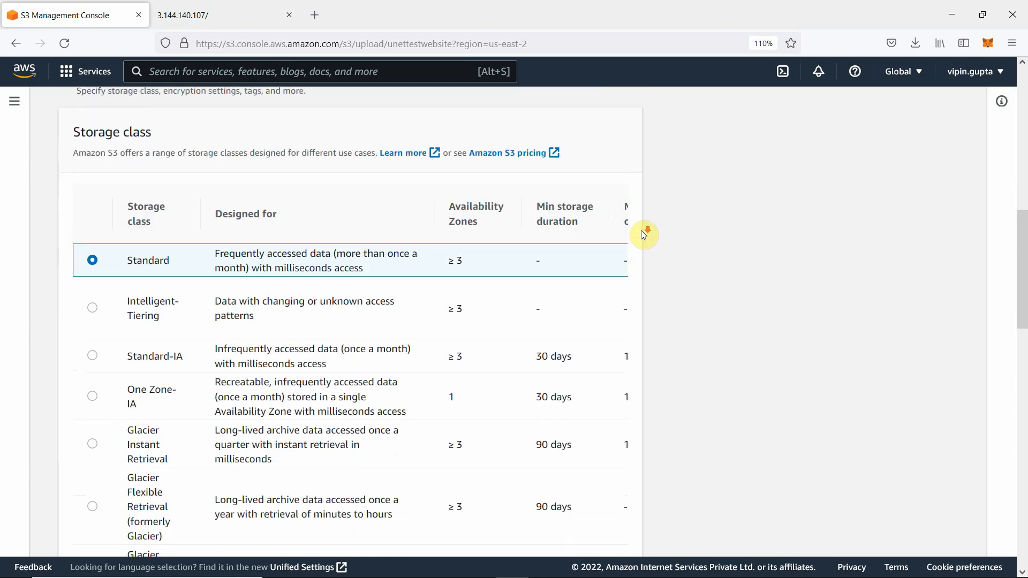
scroll(645, 236, "down", 5)
scroll(643, 236, "up", 3)
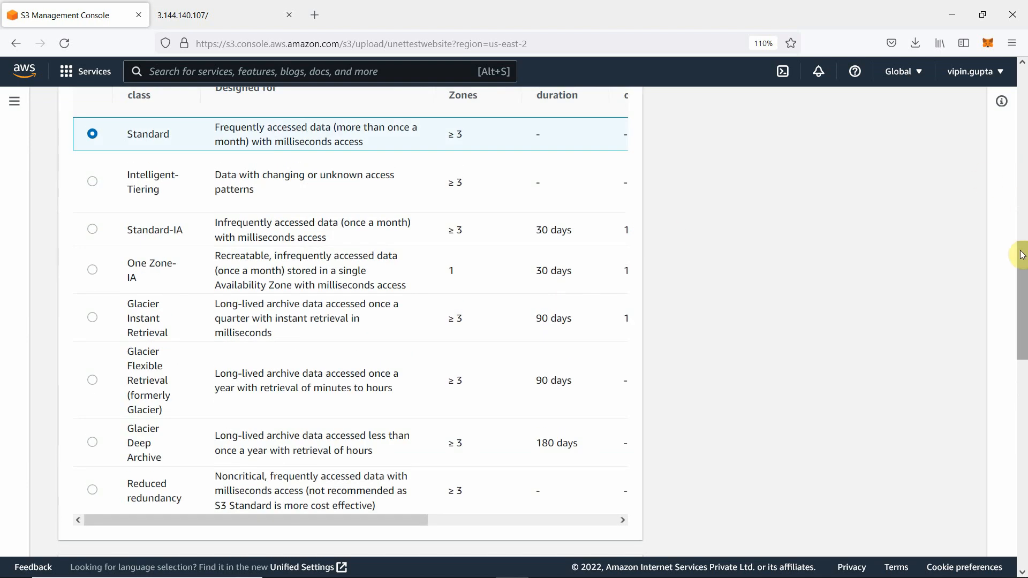
mouse_move(1022, 252)
left_mouse_down()
mouse_move(1022, 333)
mouse_move(1023, 263)
left_mouse_up()
scroll(1022, 263, "down", 3)
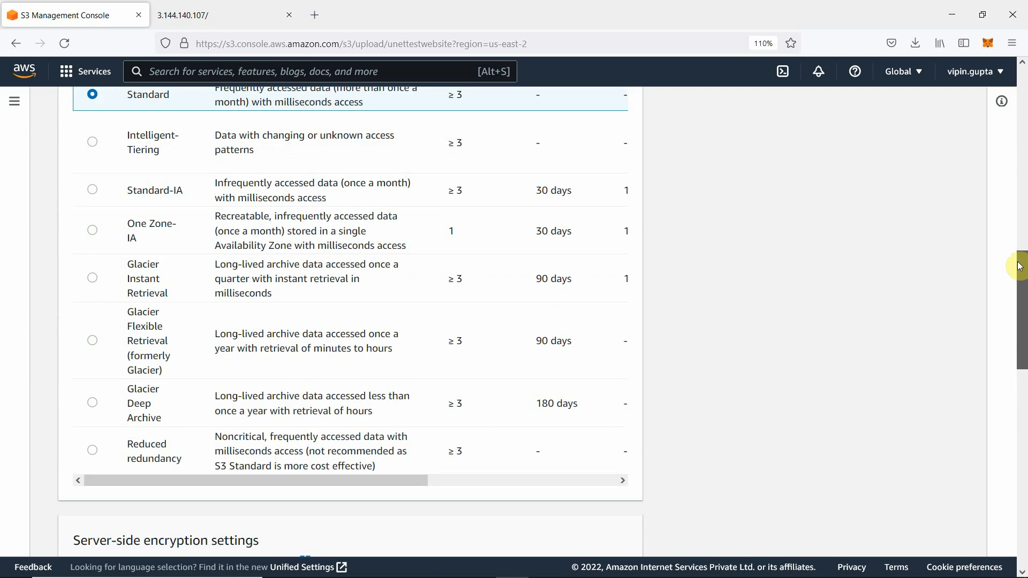
Compare the storage classes by availability zones, minimum storage duration and minimum billable object size.
left_click_drag(332, 480, 379, 486)
scroll(762, 325, "up", 1)
scroll(763, 326, "up", 2)
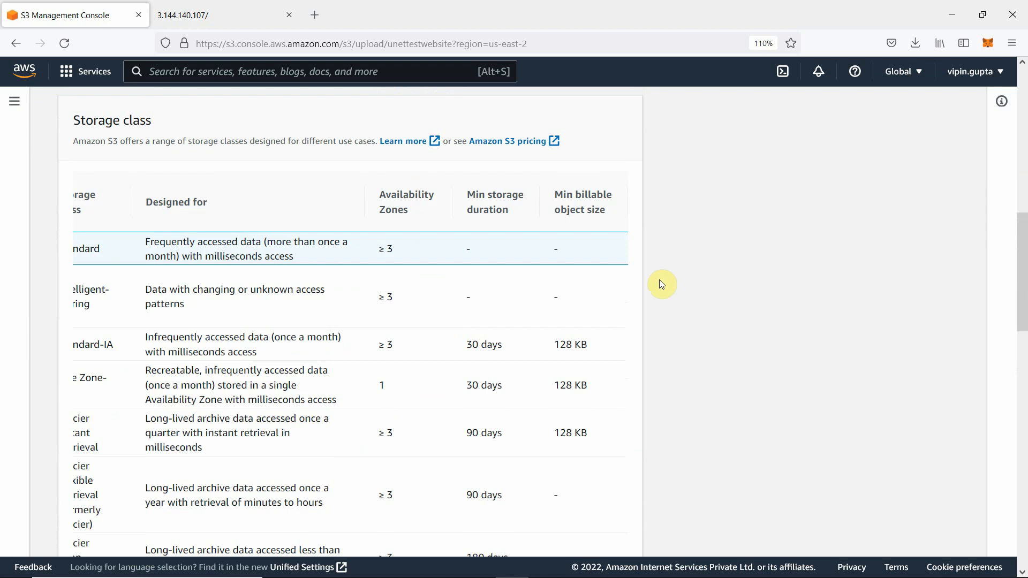
scroll(663, 281, "down", 1)
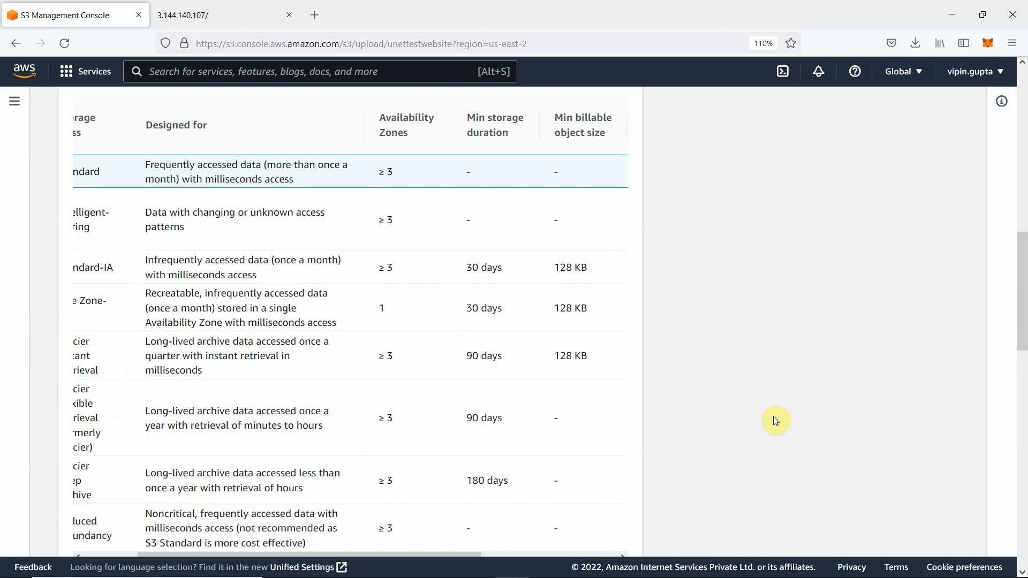
scroll(775, 418, "down", 3)
left_click_drag(374, 485, 259, 484)
scroll(783, 340, "up", 3)
scroll(784, 340, "up", 3)
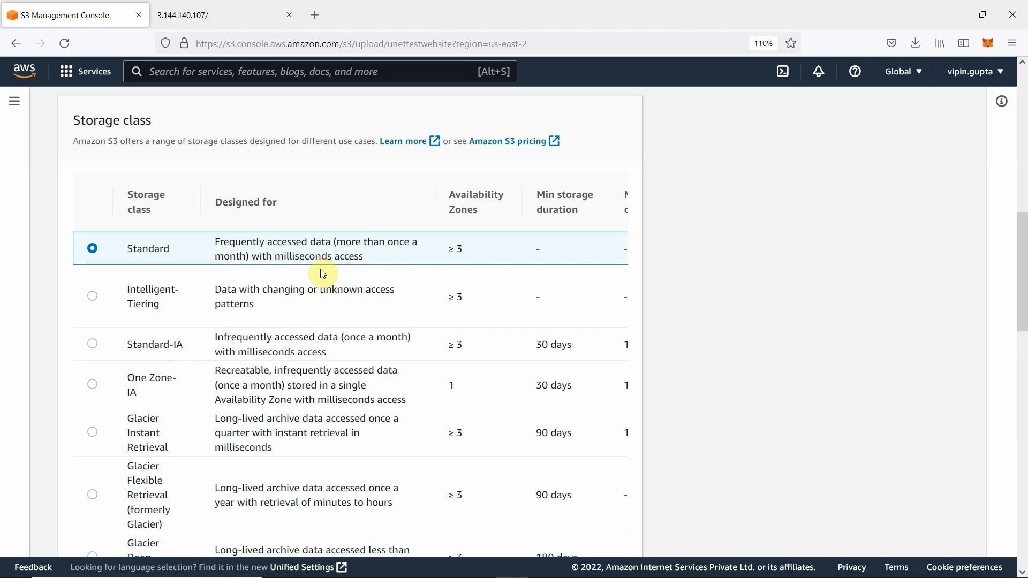
scroll(418, 397, "down", 3)
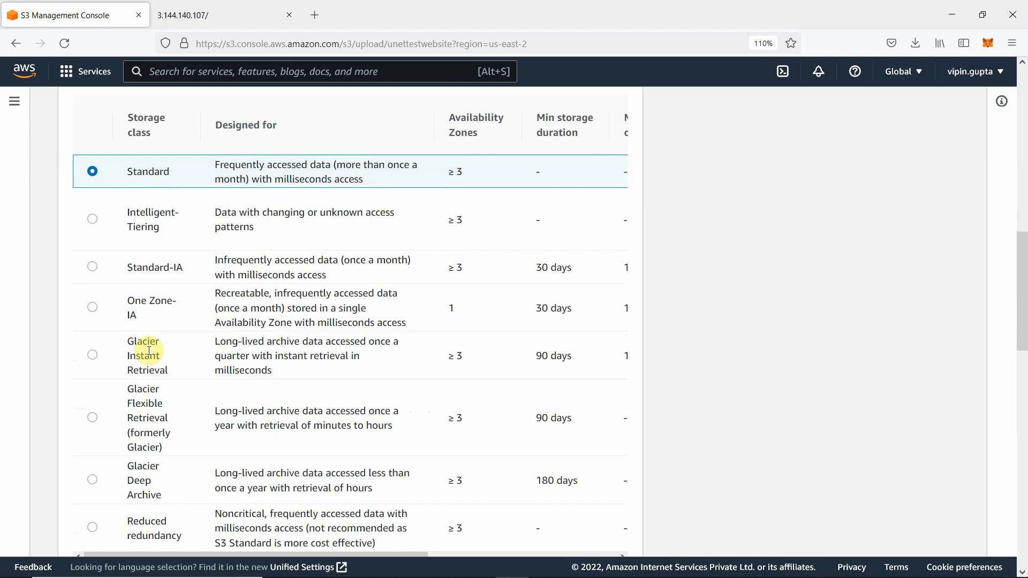
scroll(241, 355, "down", 3)
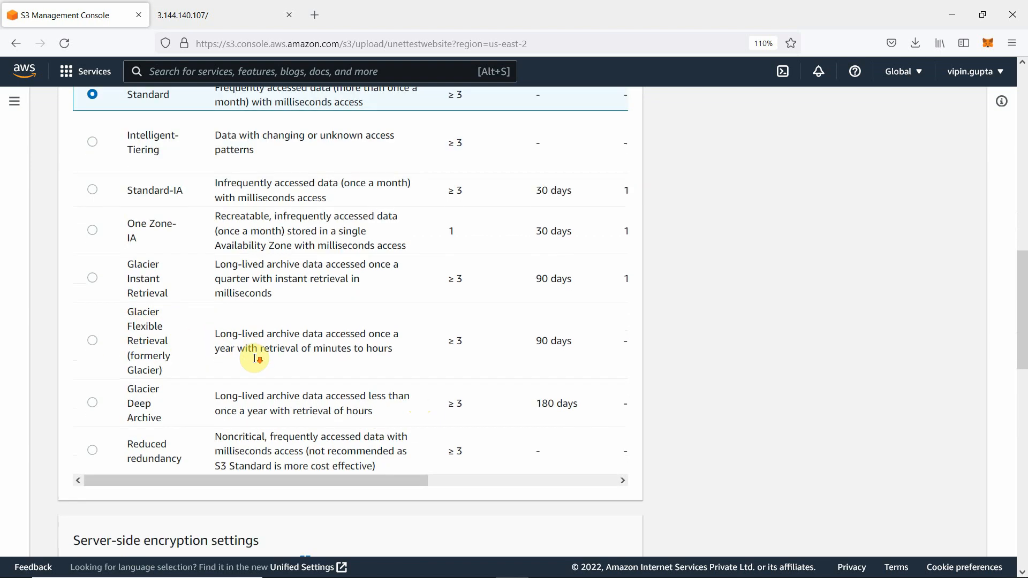
scroll(332, 375, "down", 6)
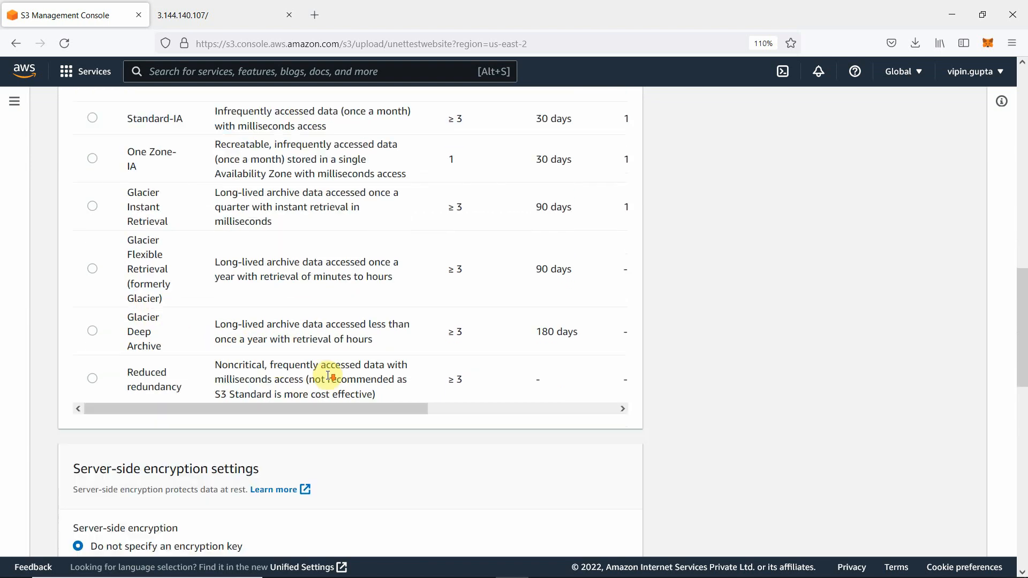
scroll(338, 370, "up", 8)
Upload photo1.png with the default encryption, checksum, tag and metadata settings, and close the upload status.
scroll(339, 350, "down", 11)
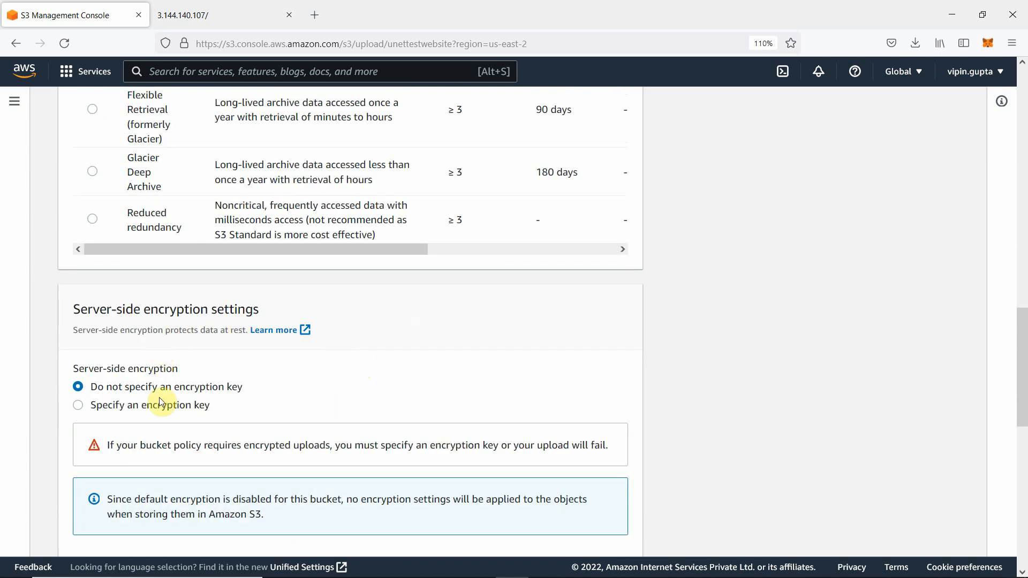
scroll(364, 358, "down", 5)
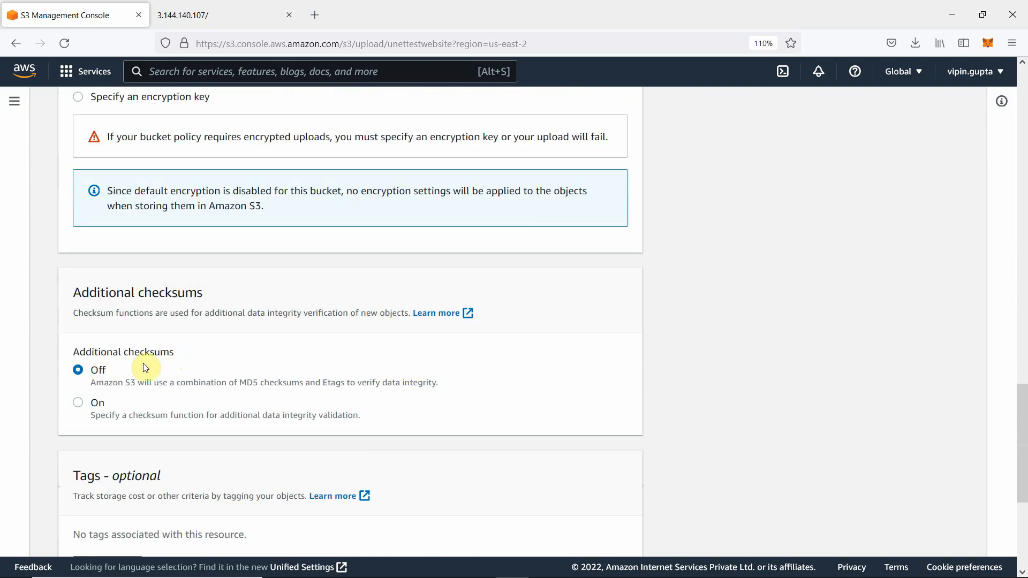
scroll(290, 377, "down", 1)
scroll(290, 378, "down", 4)
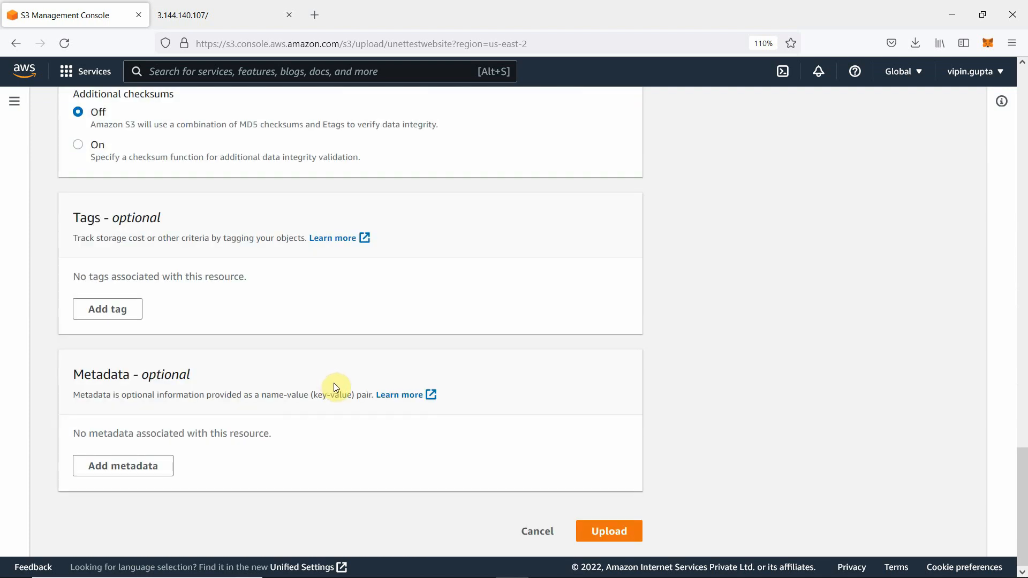
left_click(617, 537)
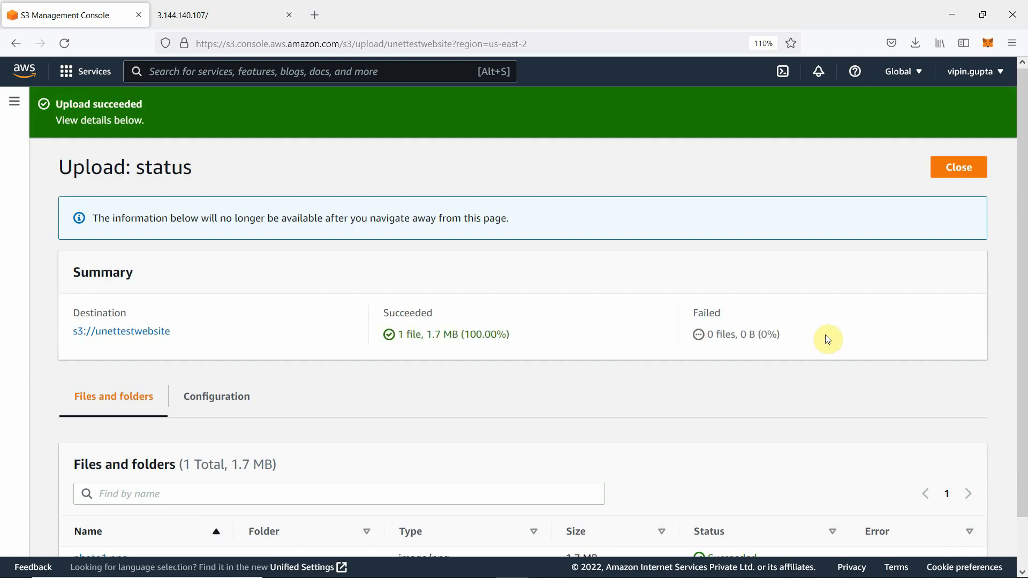
left_click(965, 171)
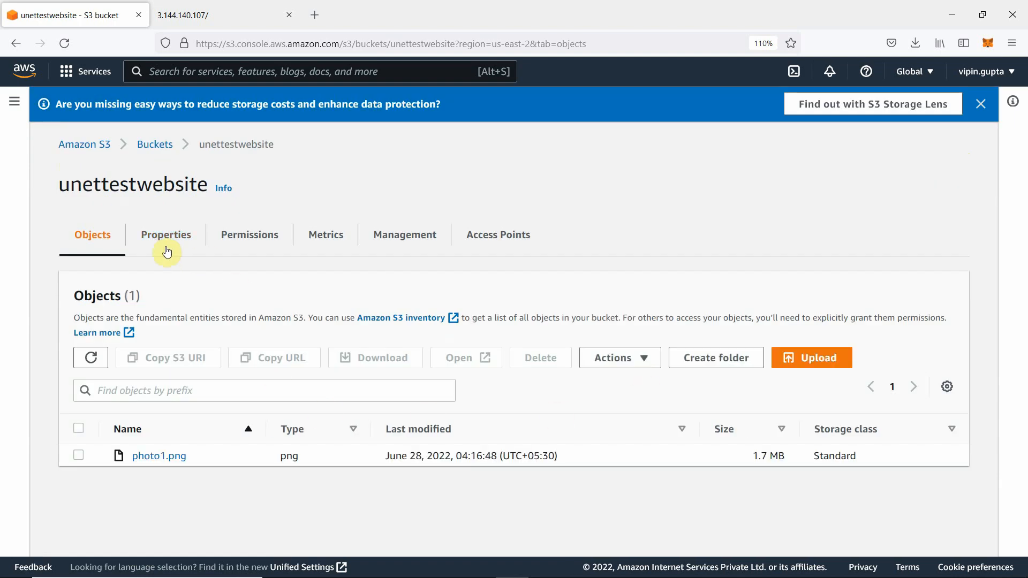
Reopen the unettestwebsite bucket from the bucket list and open the details of photo1.png.
left_click(164, 152)
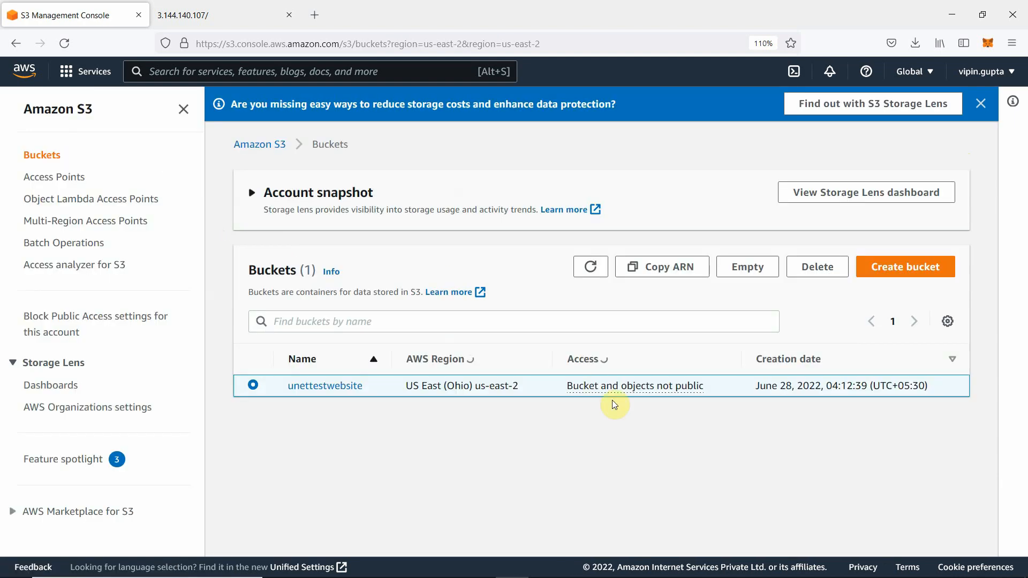
left_click(328, 386)
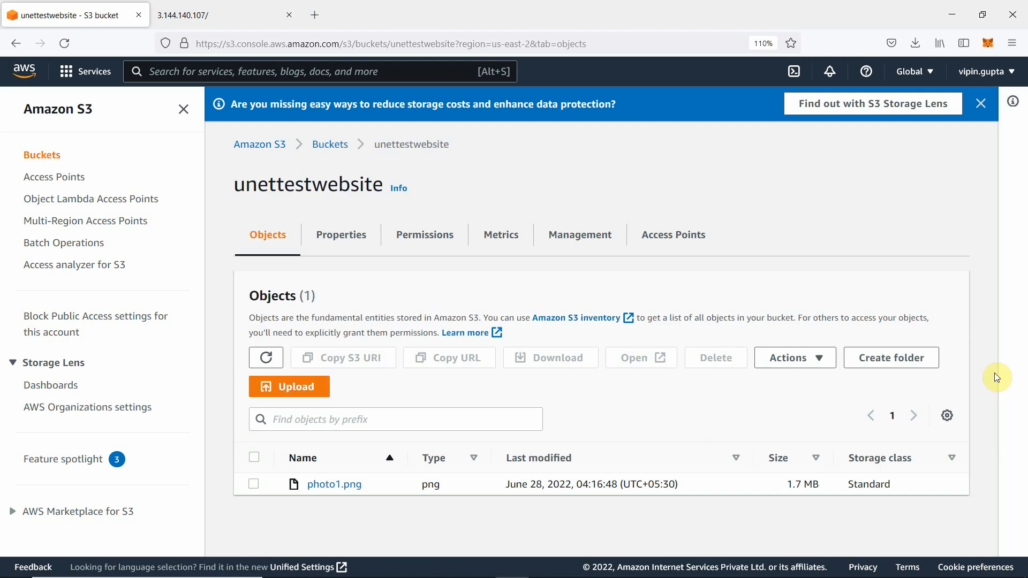
left_click(254, 484)
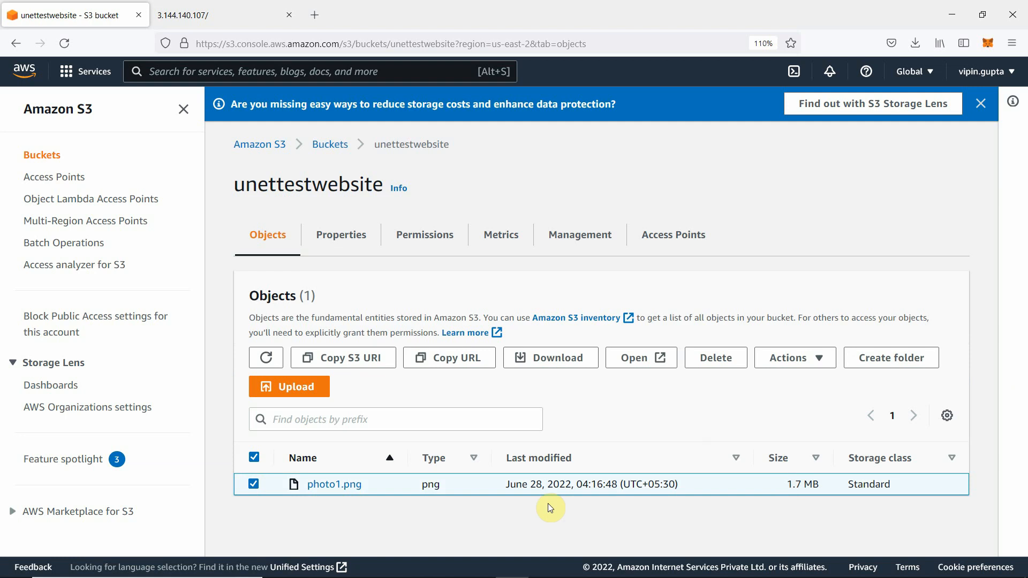
left_click(325, 486)
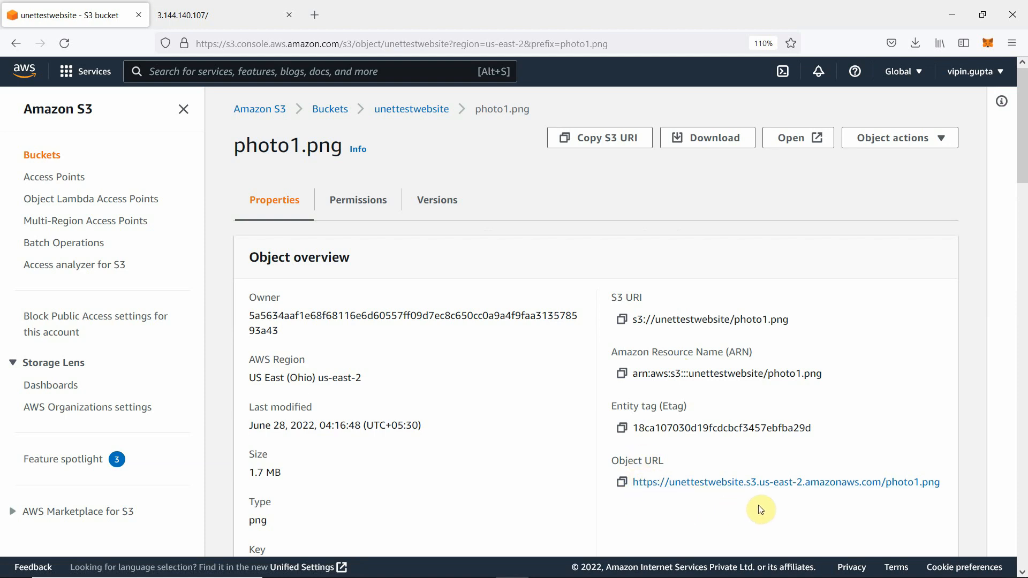
Open the object URL of photo1.png in a new browser tab and view the page at 110% zoom.
right_click(672, 483)
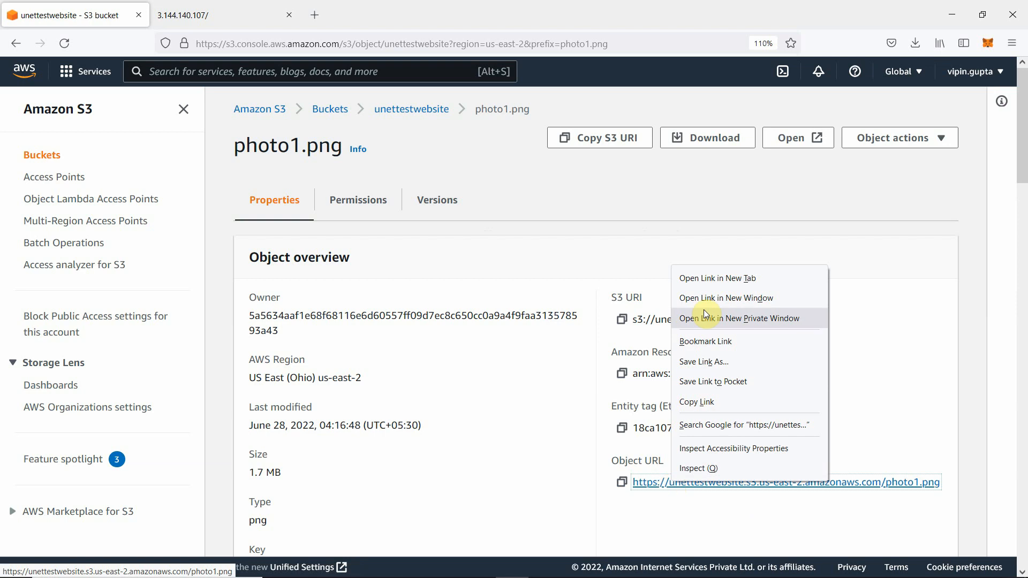
left_click(702, 279)
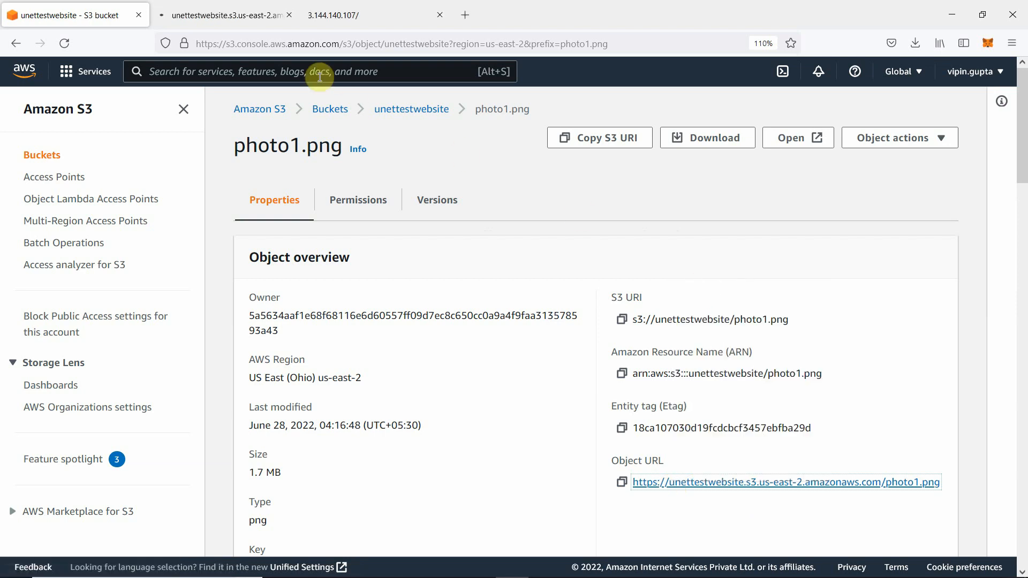
left_click(232, 18)
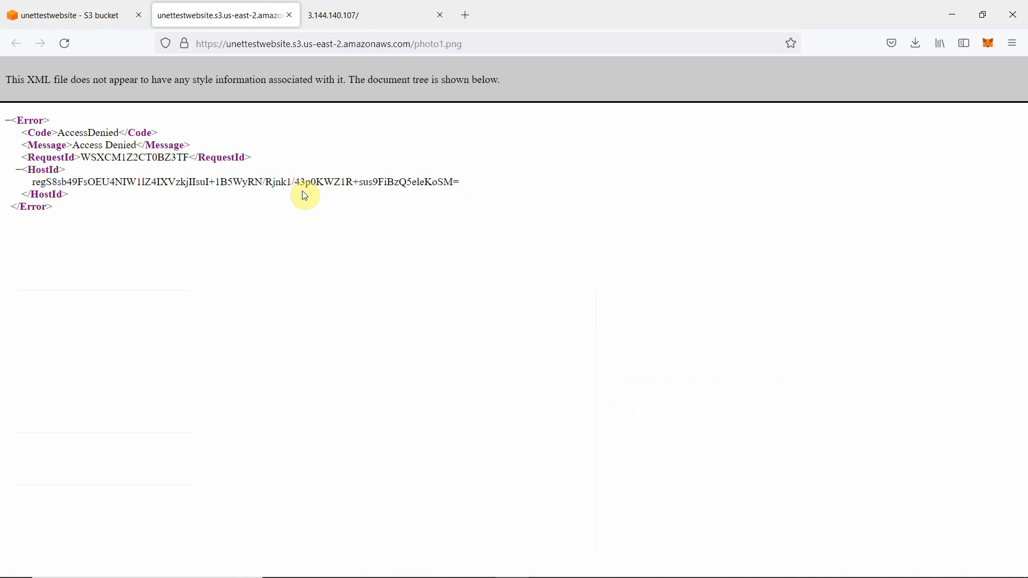
key("ctrl+plus")
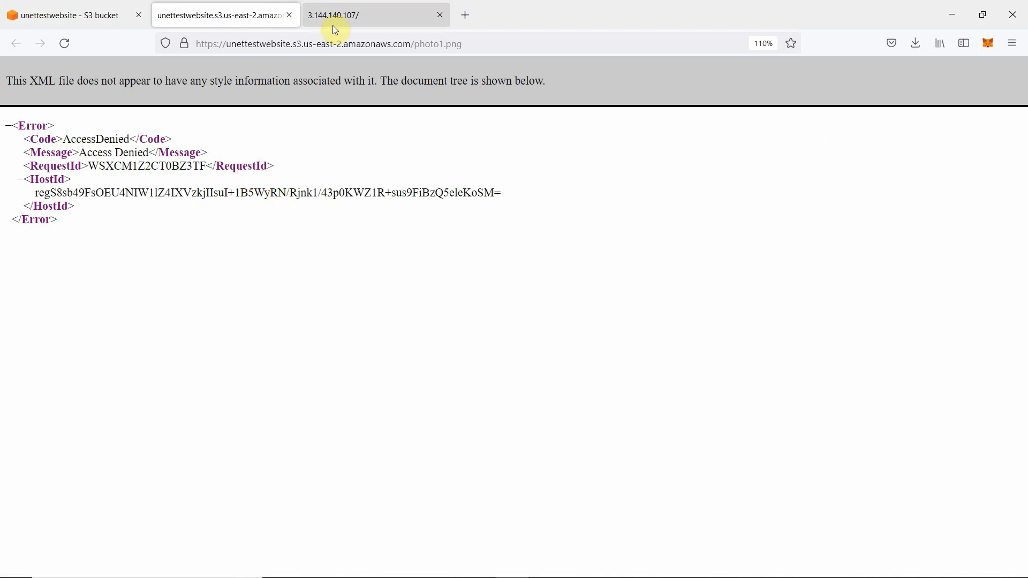
Close the 3.144.140.107 browser tab and return to the photo1.png details in the S3 console.
left_click(440, 15)
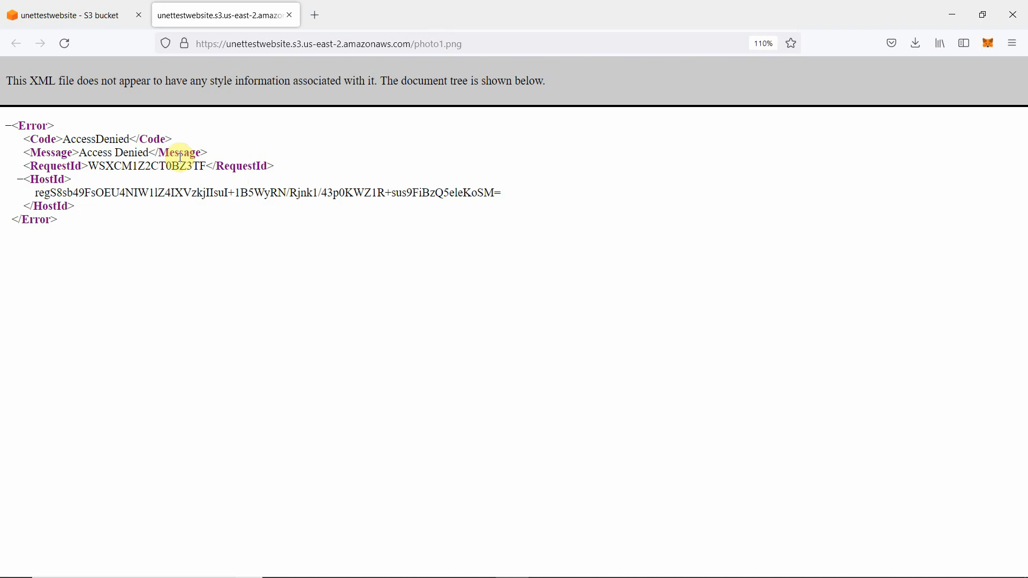
left_click(70, 15)
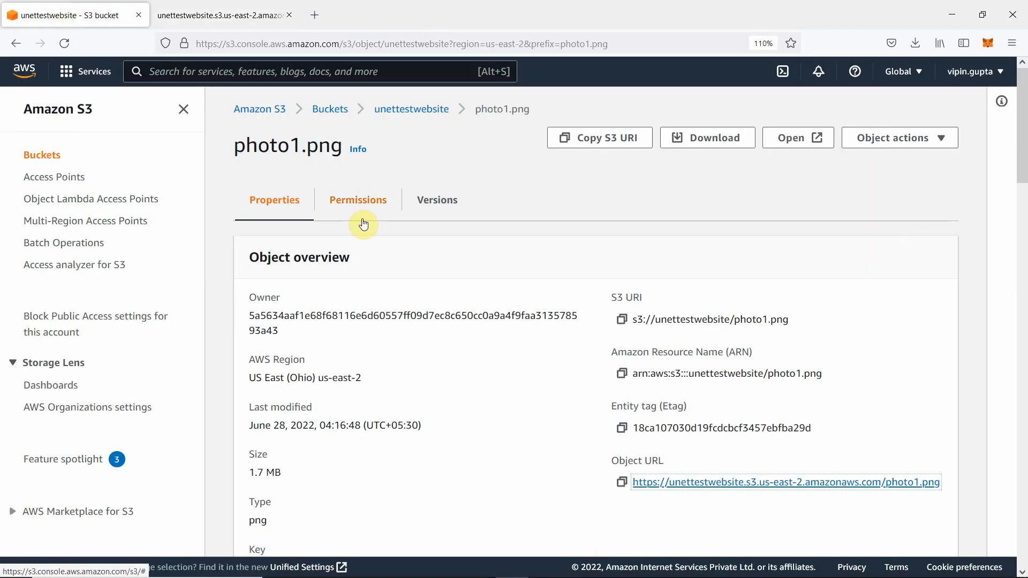